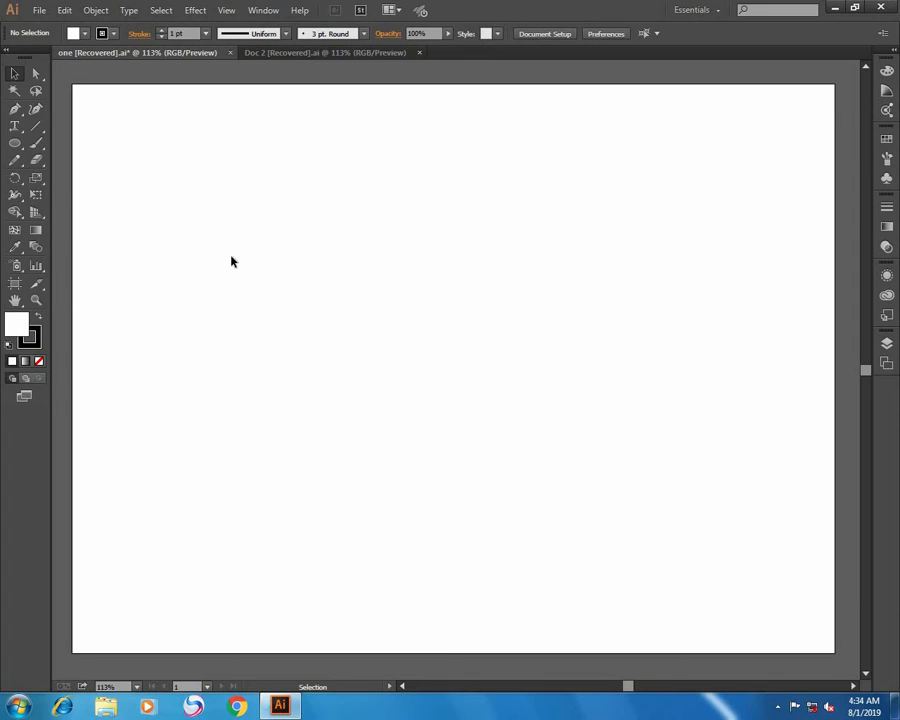
Show the rulers and the vertical guide near the middle of the artboard.
key("ctrl+r")
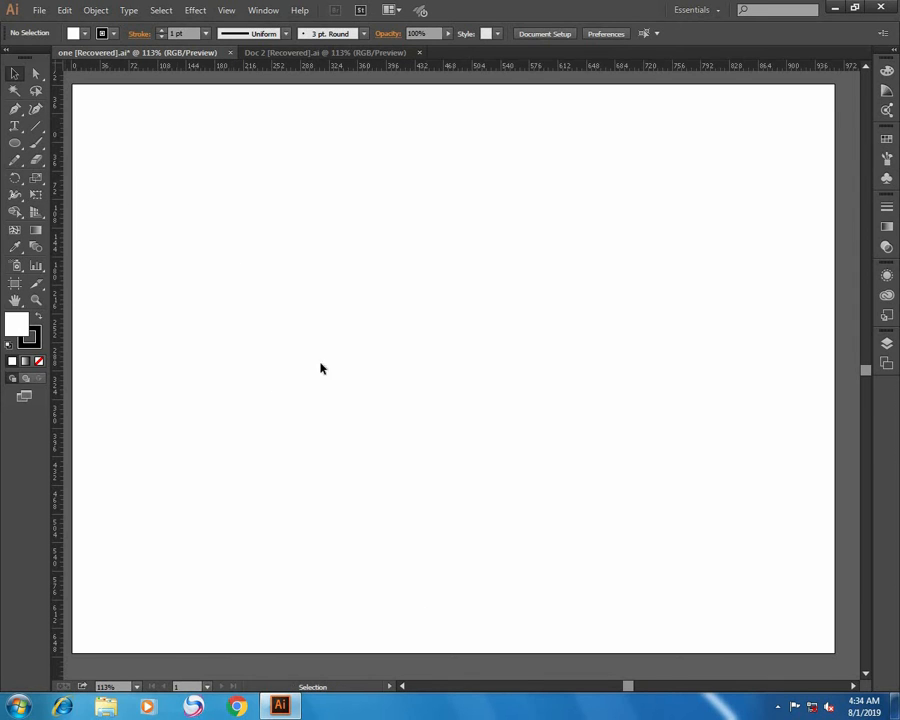
right_click(397, 231)
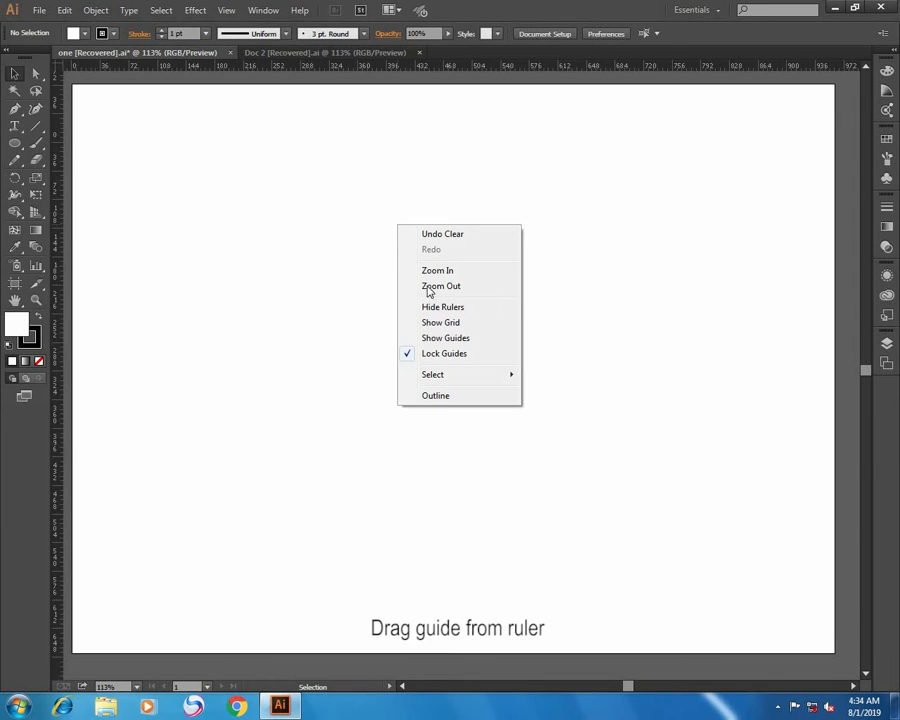
left_click(448, 337)
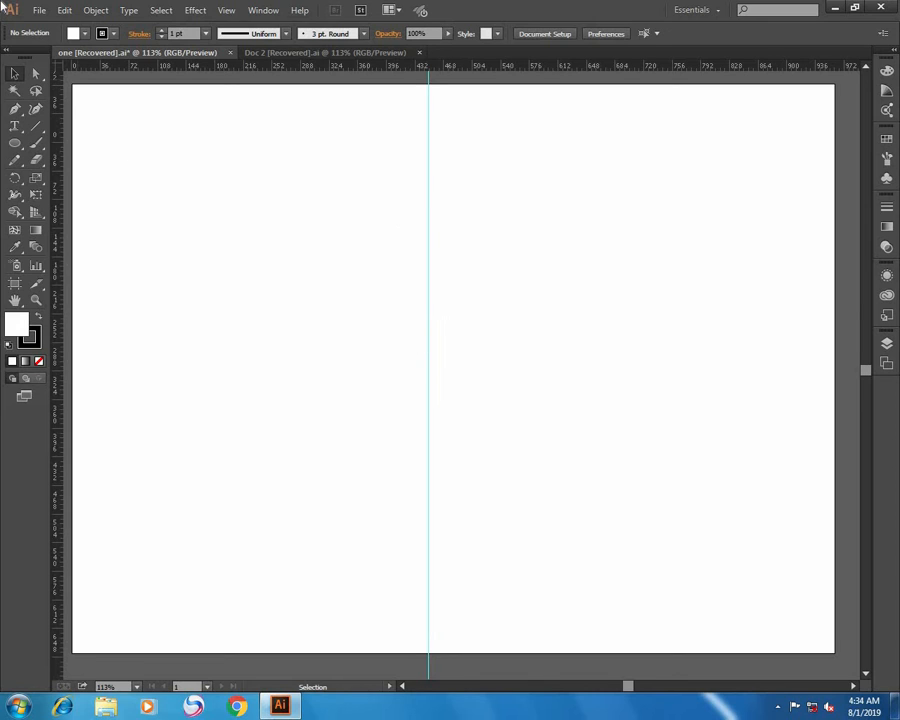
left_click_drag(255, 297, 270, 298)
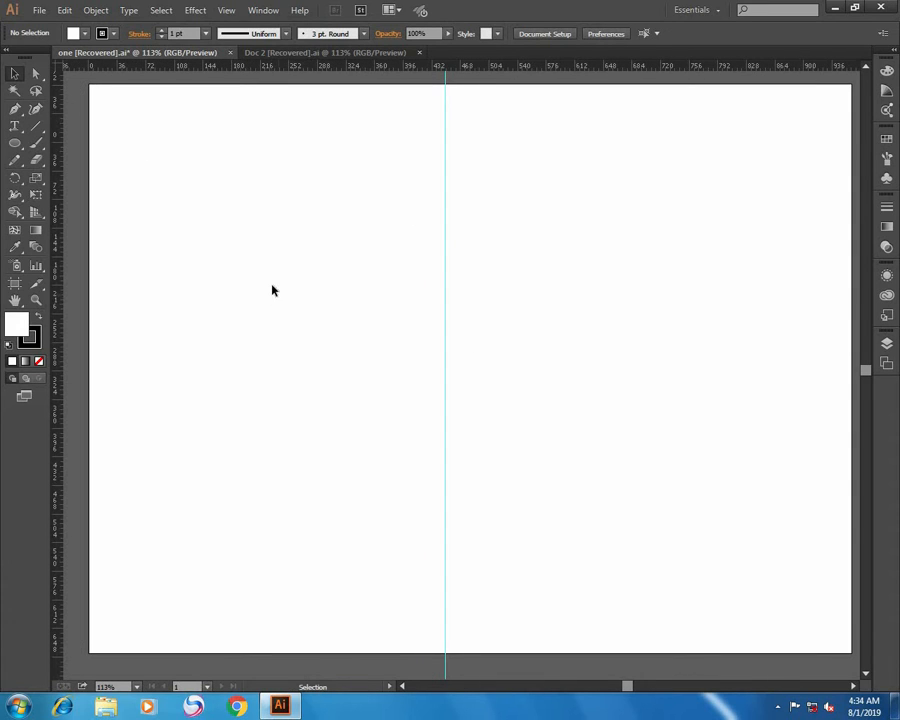
left_click_drag(285, 358, 273, 360)
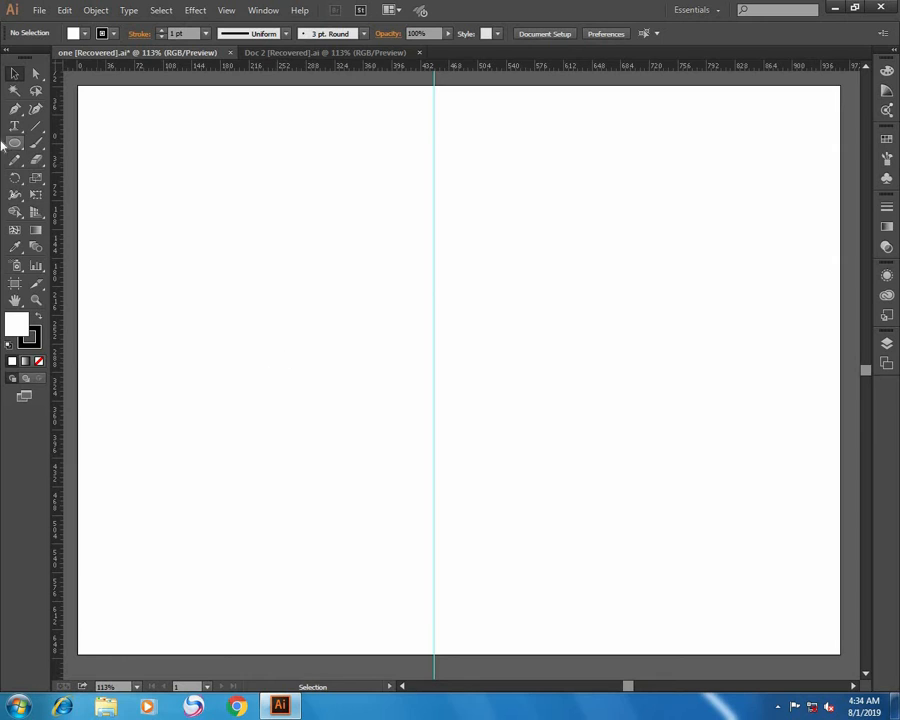
Draw the curved left half of a rounded heart outline with the Pen tool, starting and ending on the guide.
left_click(14, 108)
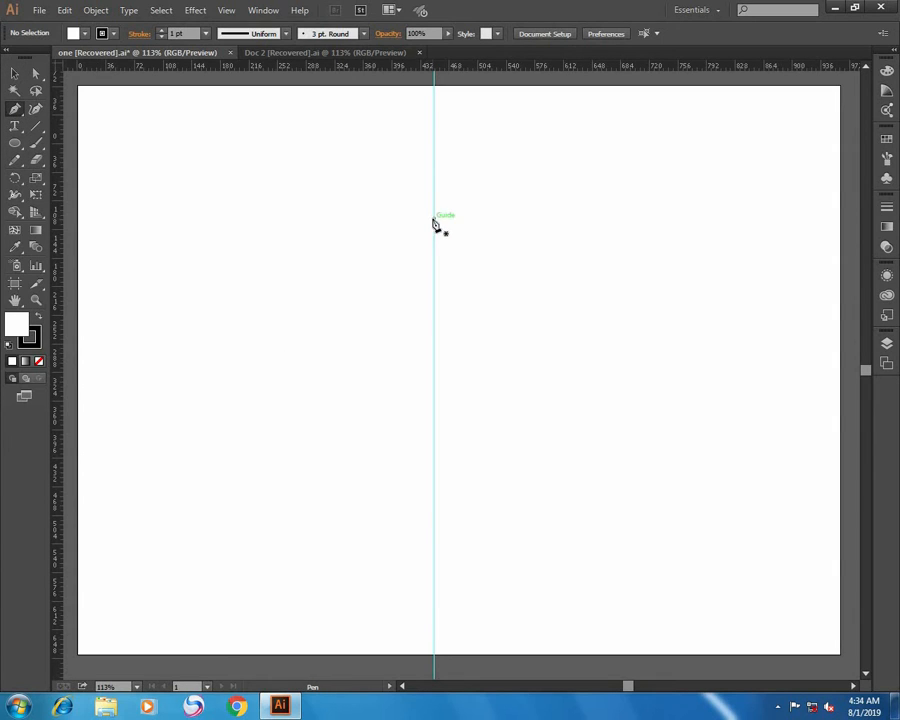
left_click_drag(434, 218, 281, 223)
left_click_drag(433, 191, 252, 264)
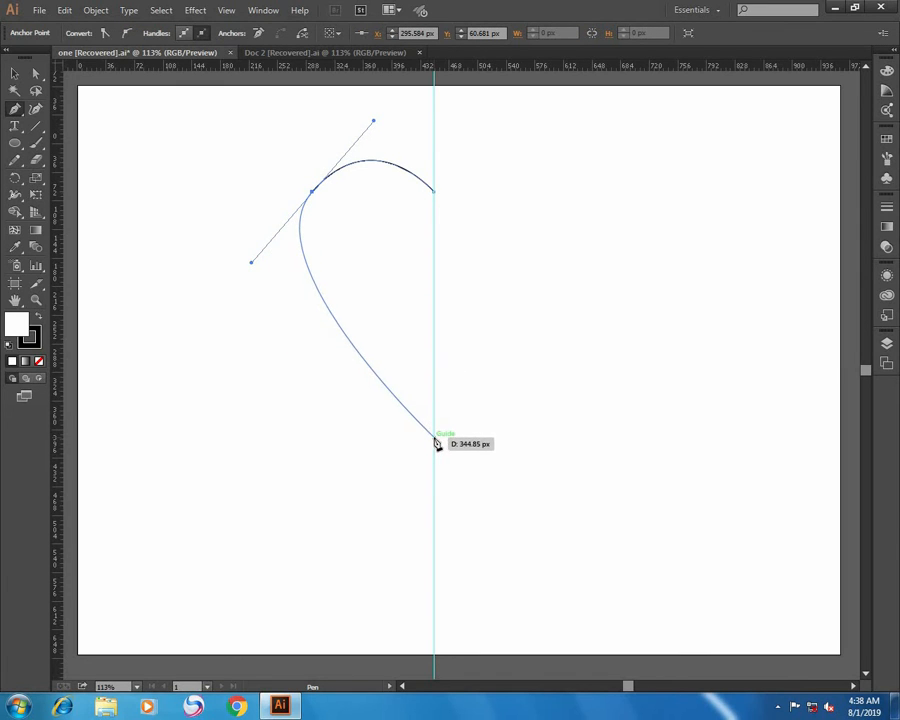
left_click_drag(434, 438, 570, 441)
left_click(14, 73)
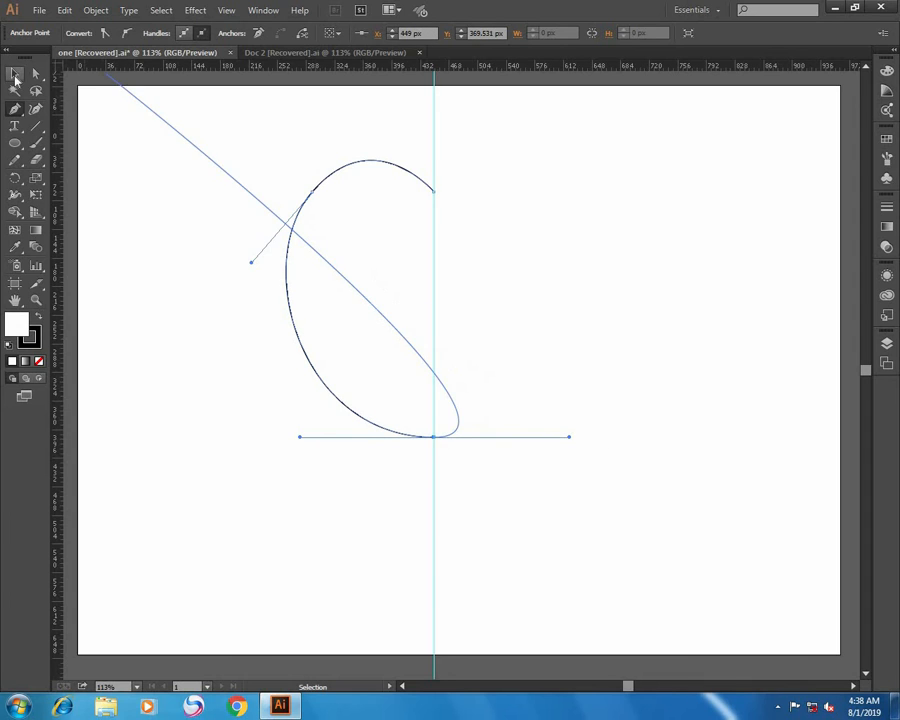
left_click(207, 354)
Reflect a copy of the half outline left to right and place it against the guide to complete the heart shape.
left_click(393, 311)
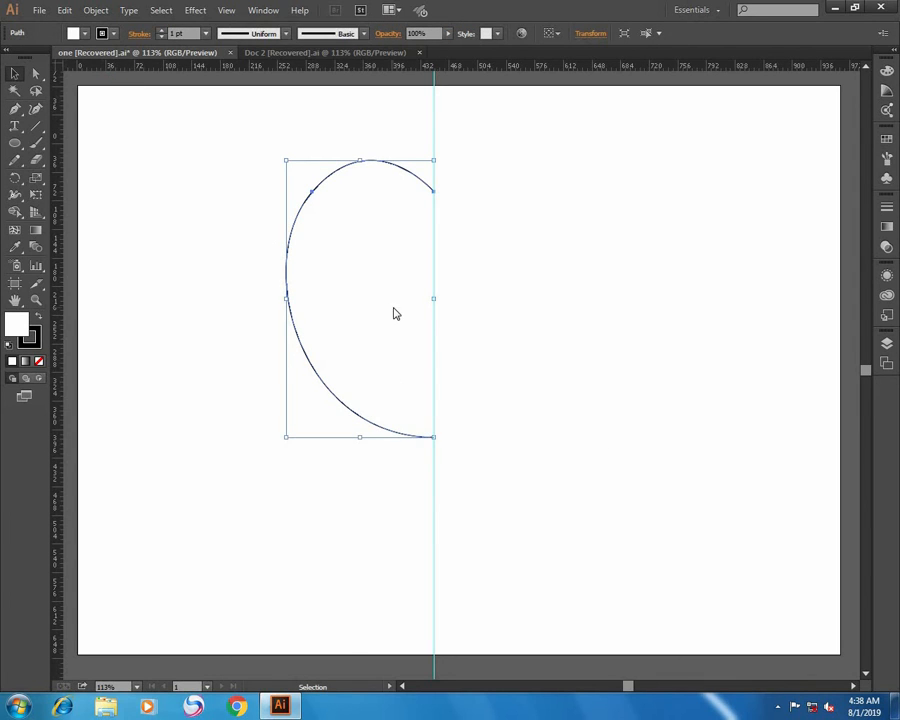
right_click(394, 310)
mouse_move(444, 502)
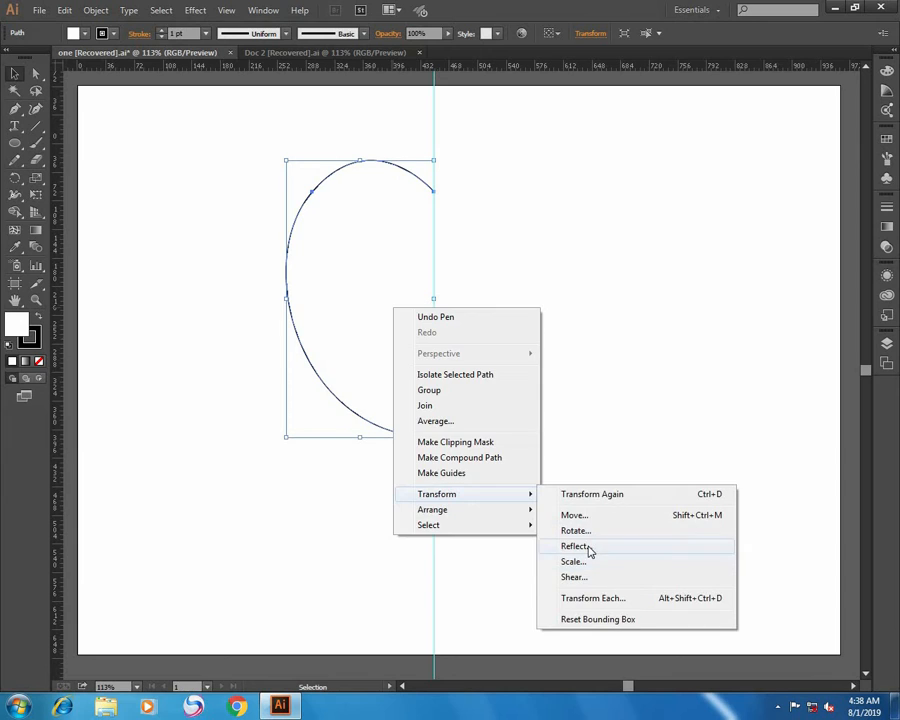
left_click(589, 545)
left_click(665, 514)
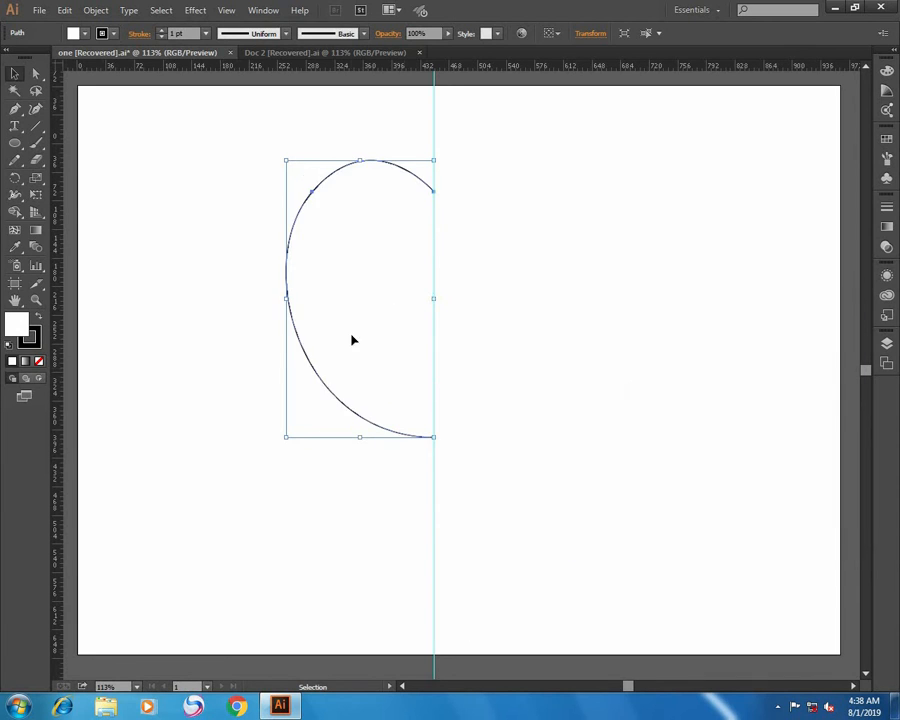
left_click(250, 300)
left_click(310, 294)
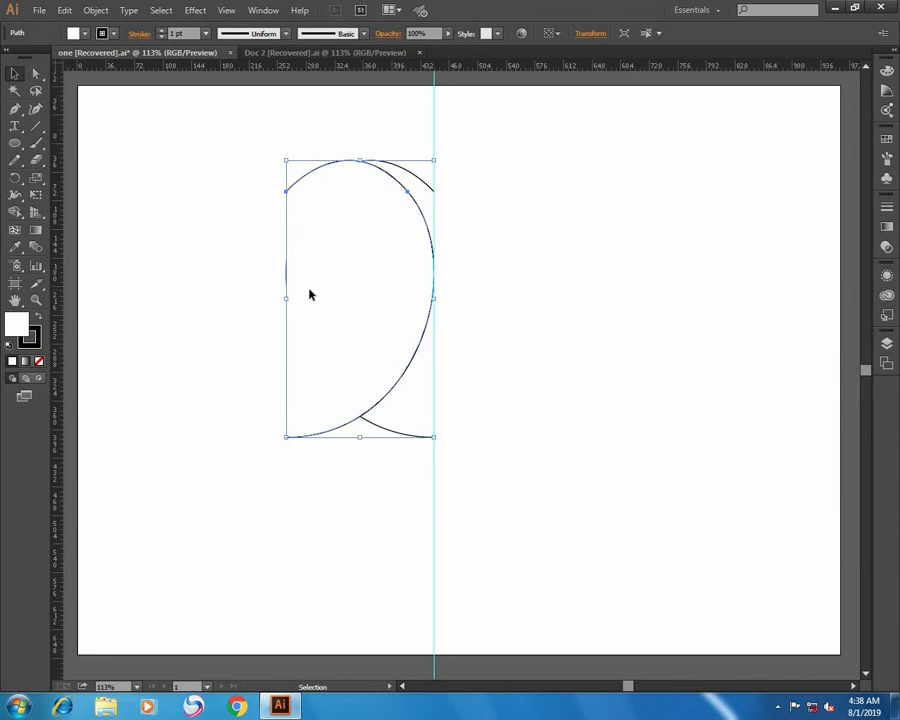
left_click_drag(310, 294, 461, 291)
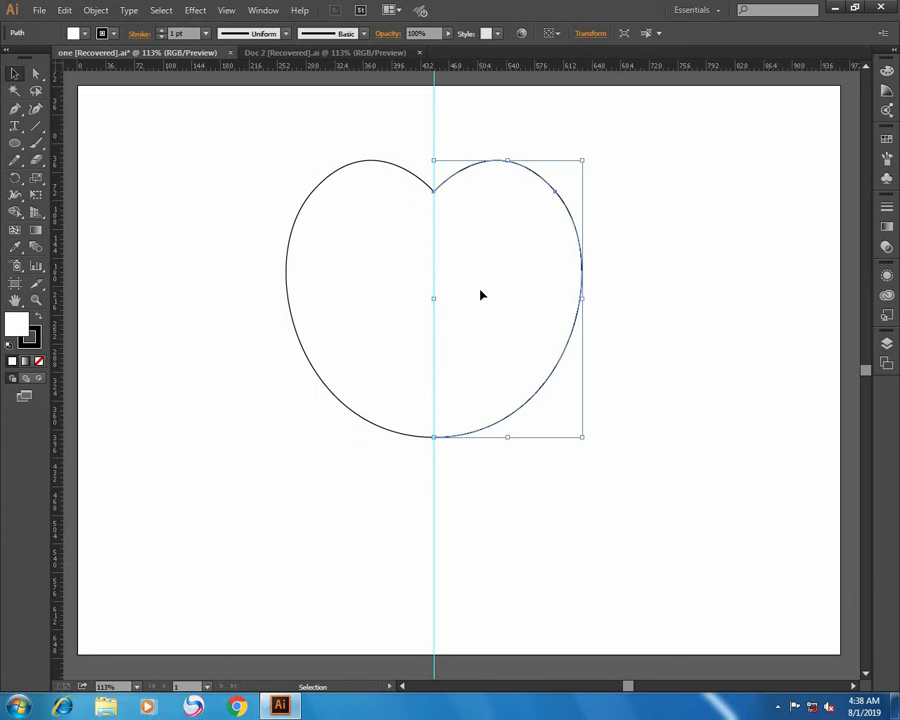
Deselect the mirrored path and hide the guides.
left_click(715, 232)
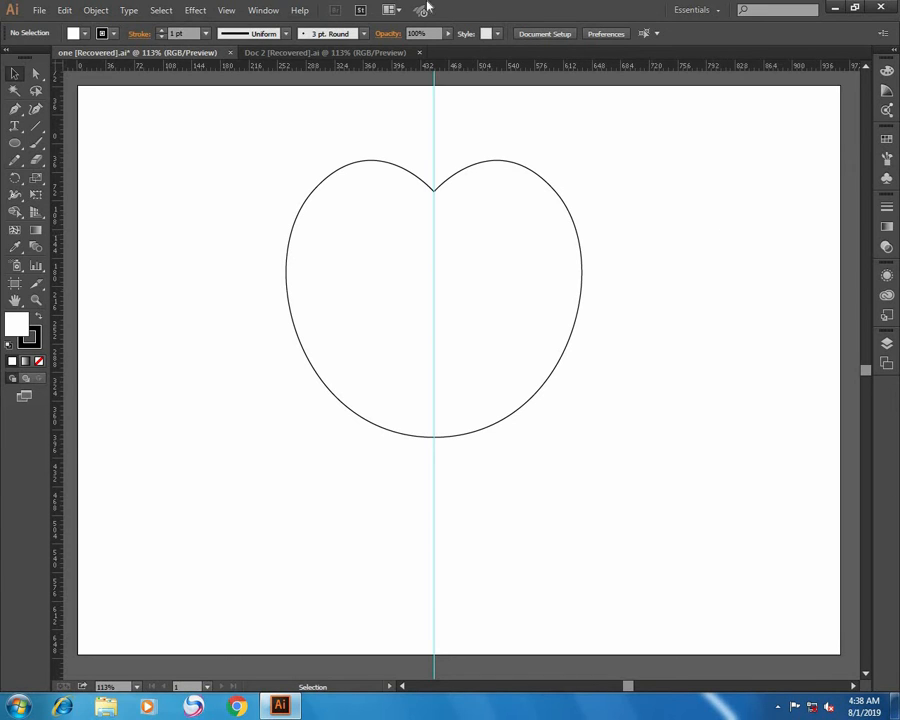
right_click(435, 132)
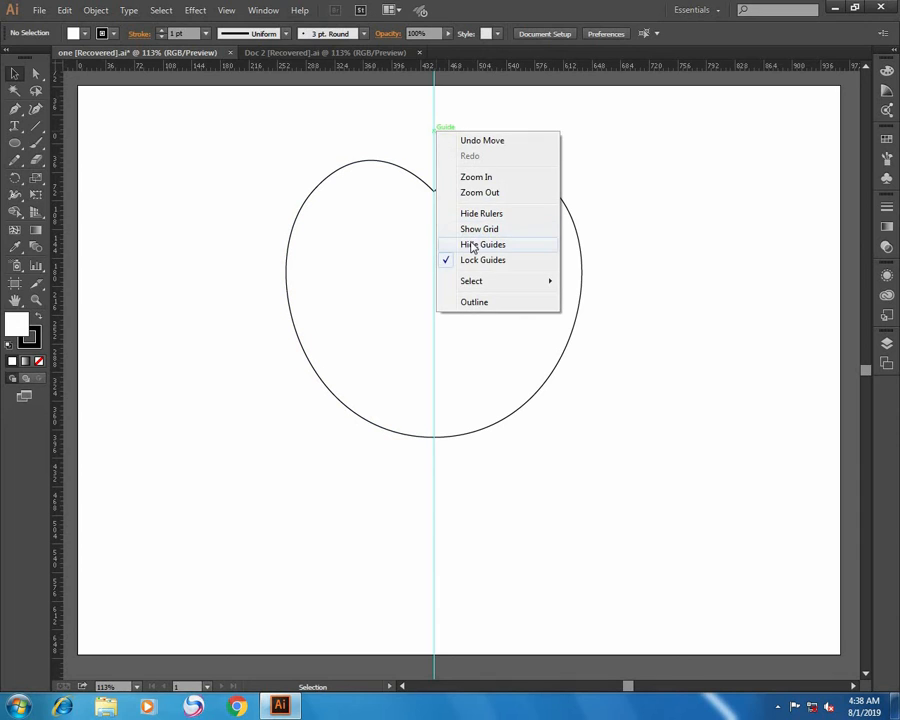
left_click(473, 245)
Average and join the two open end points at the heart's upper notch.
left_click(37, 75)
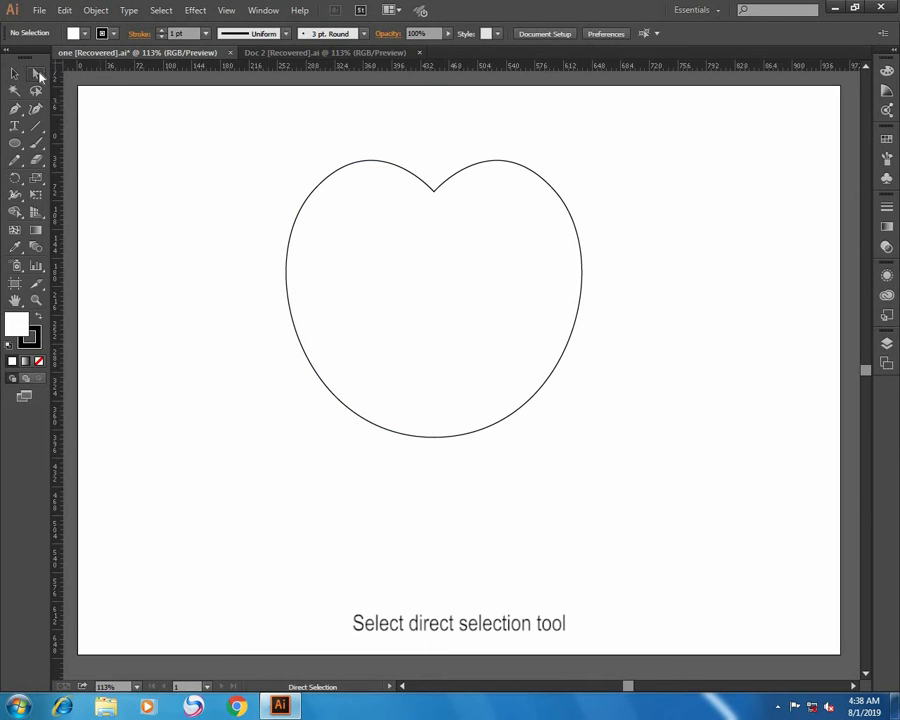
left_click_drag(451, 227, 420, 165)
right_click(437, 148)
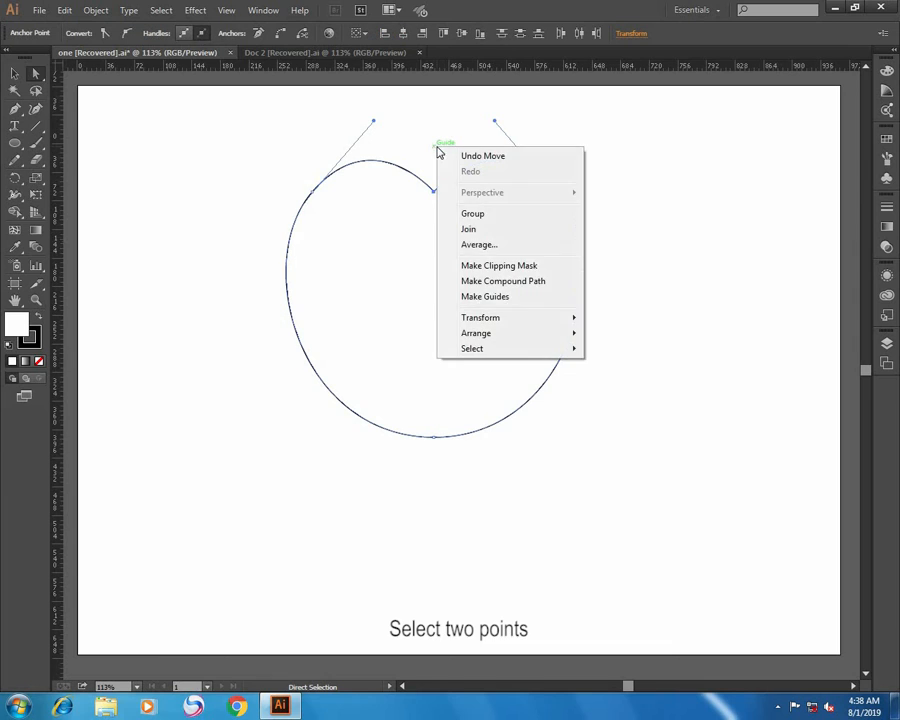
left_click(472, 250)
left_click(434, 396)
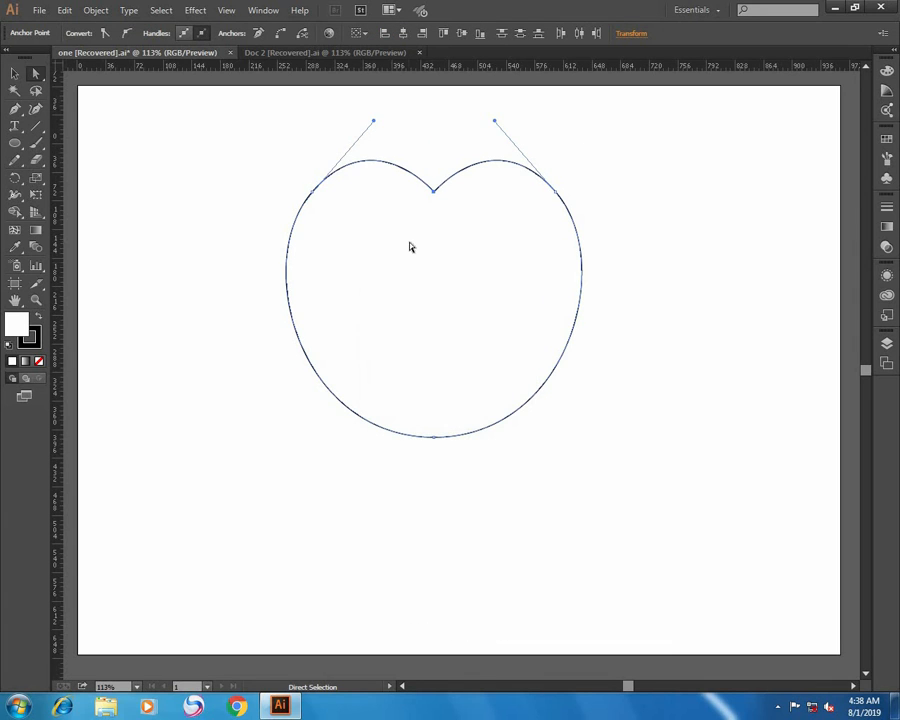
right_click(440, 168)
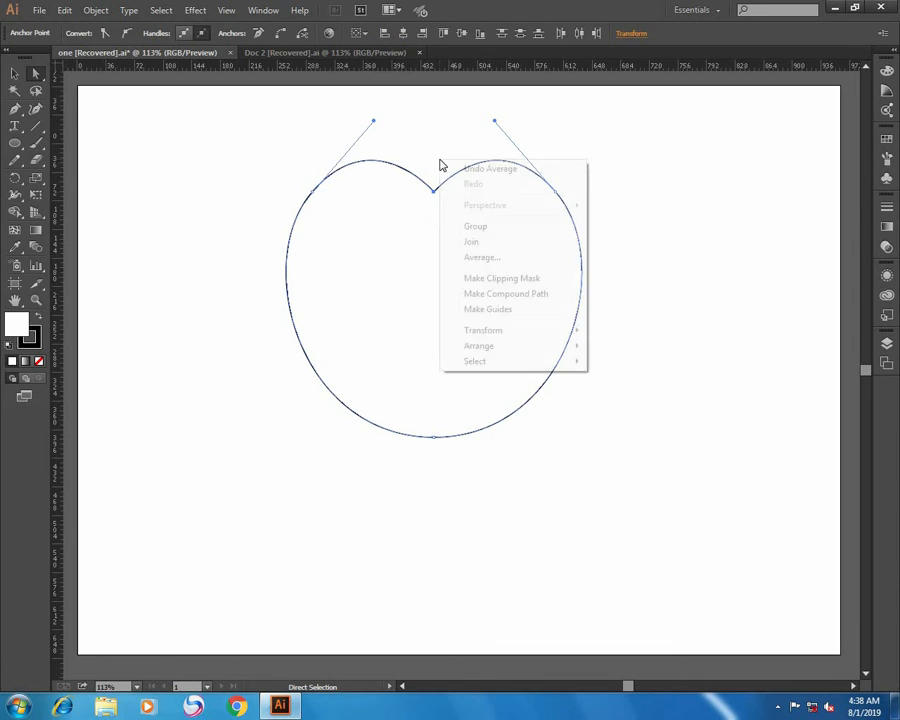
left_click(471, 243)
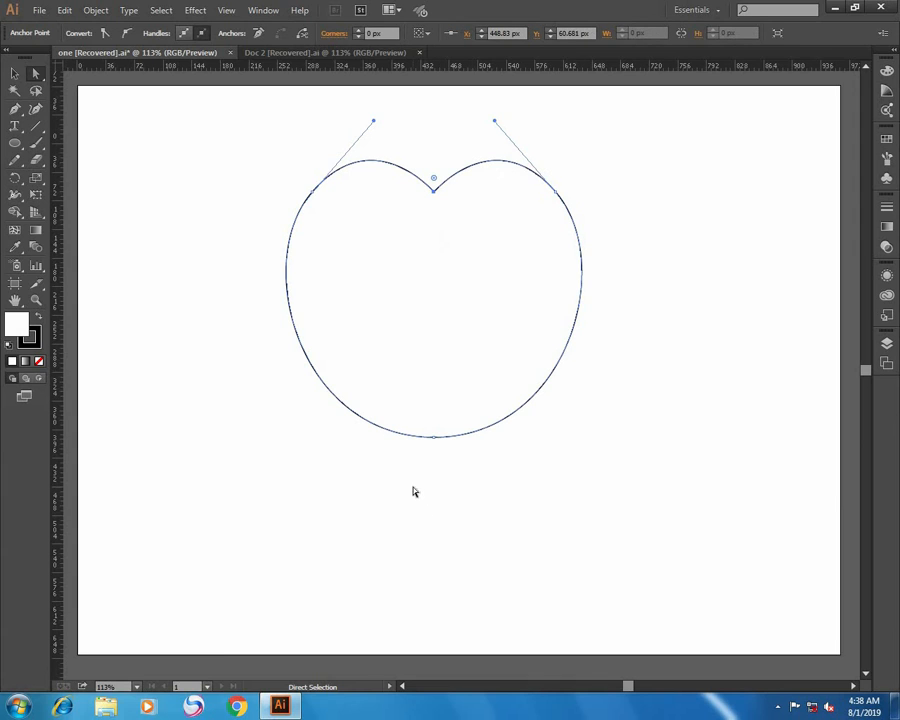
Average and join the two open end points at the bottom of the heart to close the outline.
left_click_drag(413, 487, 437, 414)
right_click(437, 414)
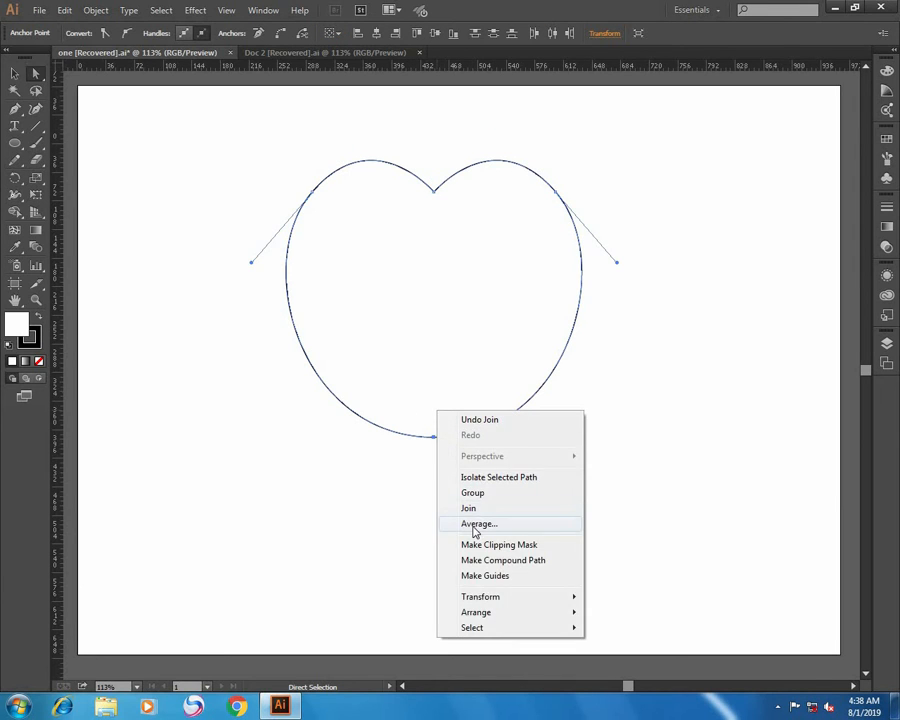
left_click(474, 529)
left_click(414, 396)
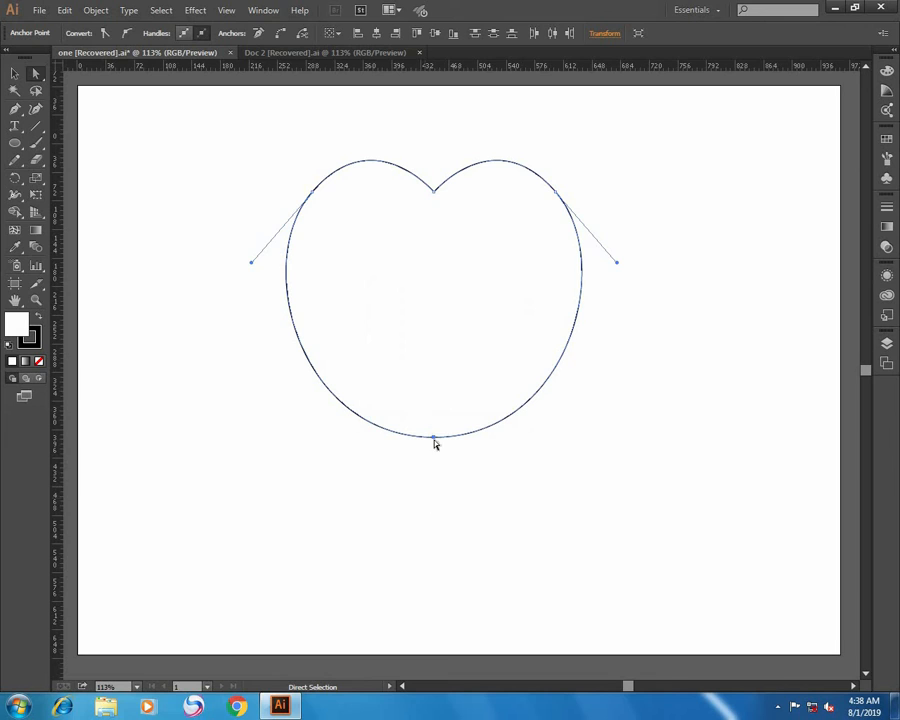
right_click(440, 405)
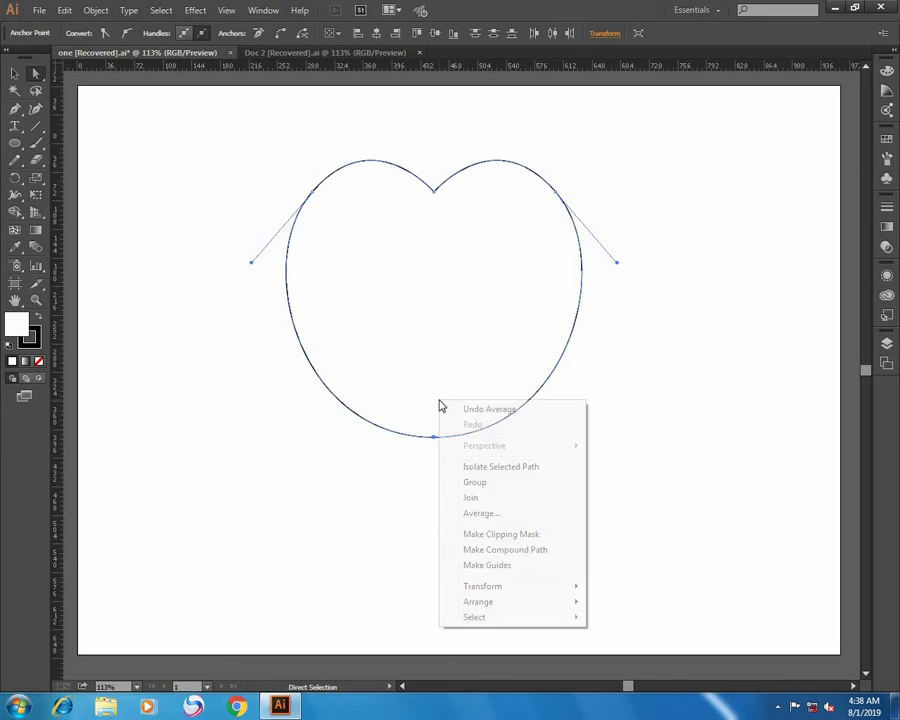
left_click(470, 497)
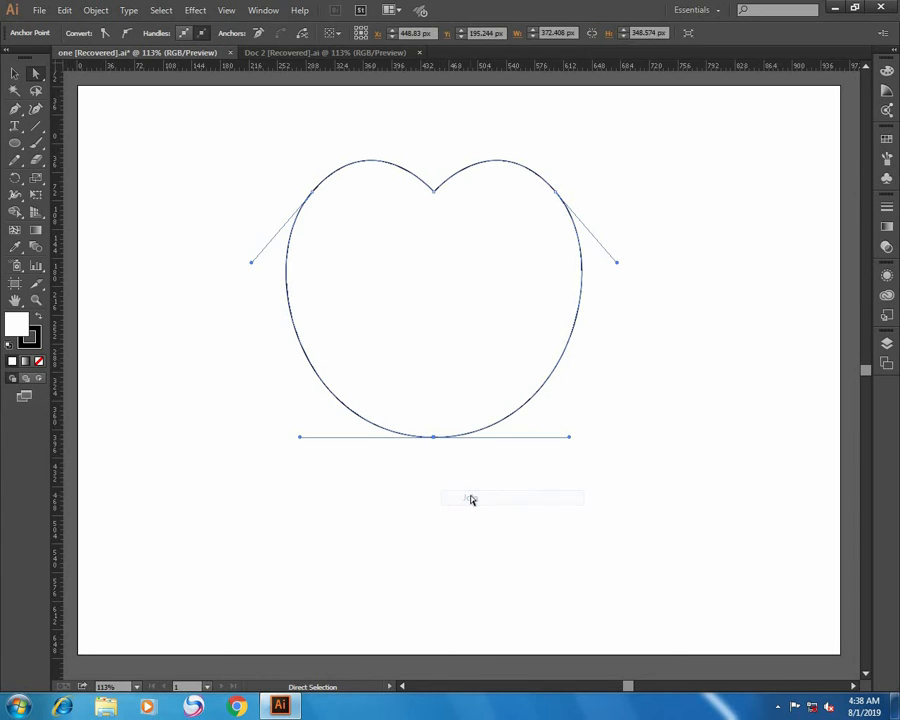
left_click(373, 498)
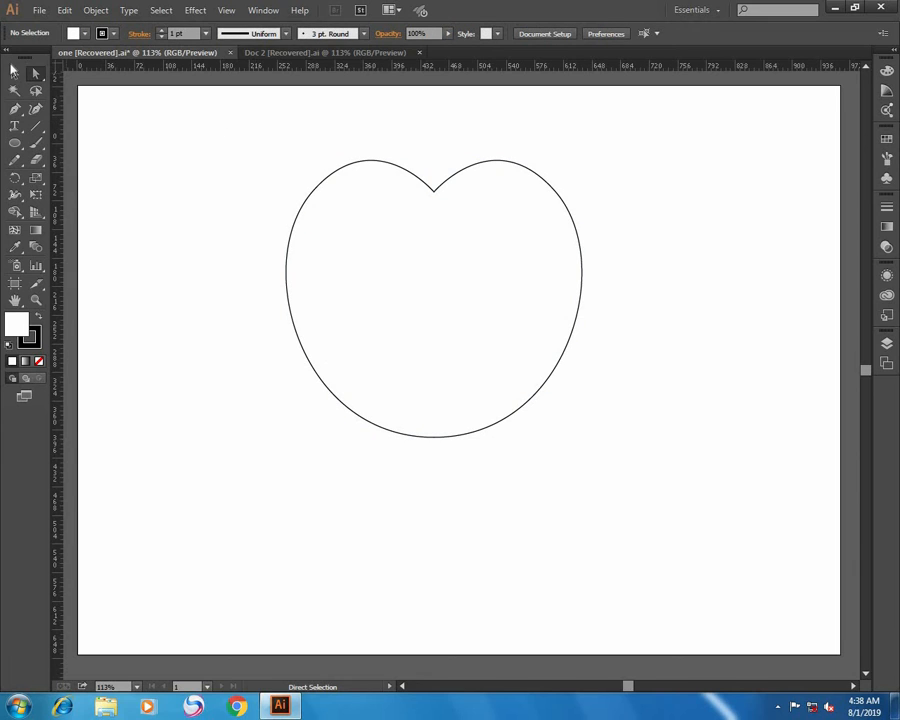
Enlarge the closed heart outline and move it to about the centre of the artboard.
left_click(14, 72)
left_click(438, 286)
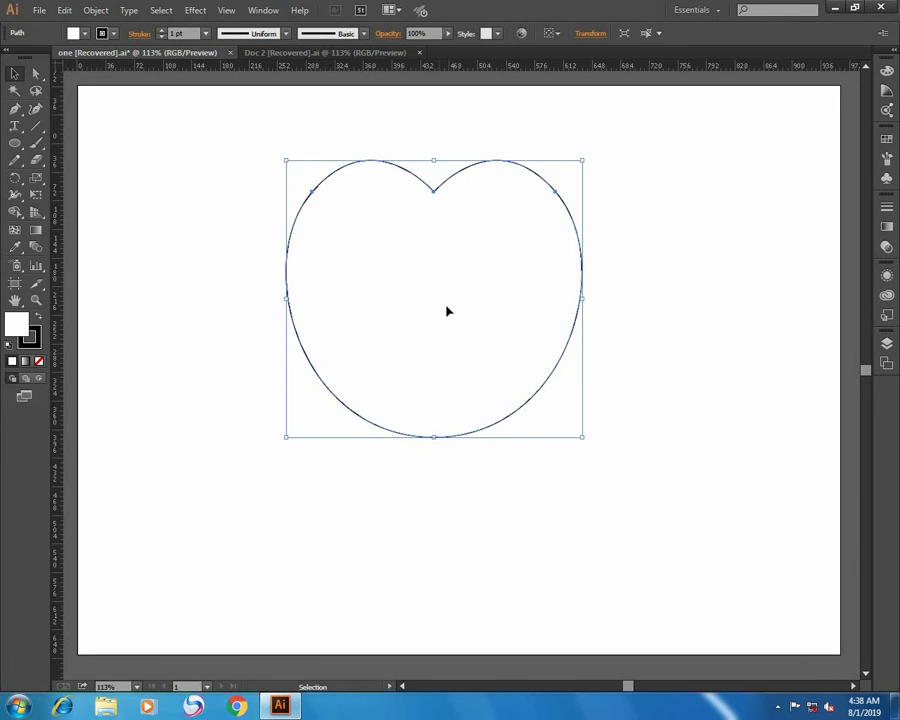
left_click_drag(448, 311, 454, 341)
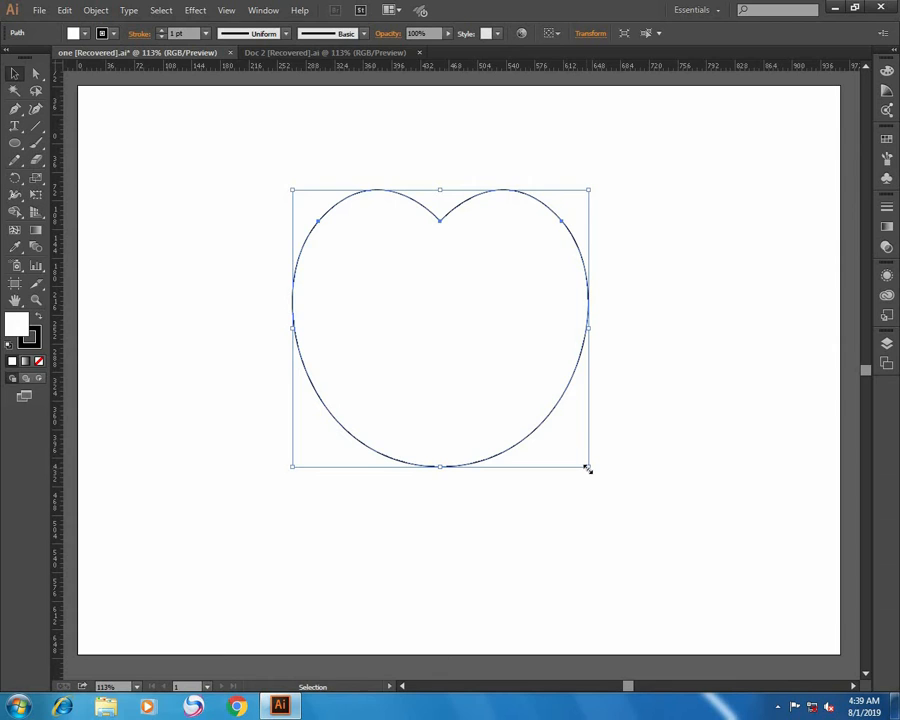
left_click_drag(587, 468, 622, 497)
left_click_drag(473, 272, 473, 303)
left_click(650, 268)
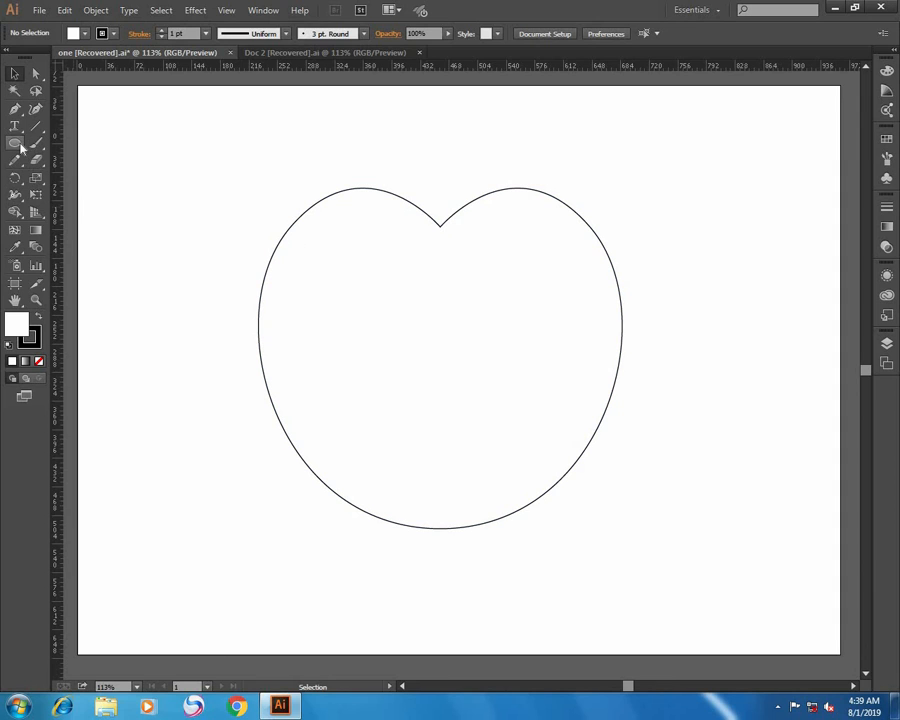
Draw a triangle with the Polygon tool and place it over the heart's upper notch, with its tip above the outline.
left_click_drag(20, 147, 44, 195)
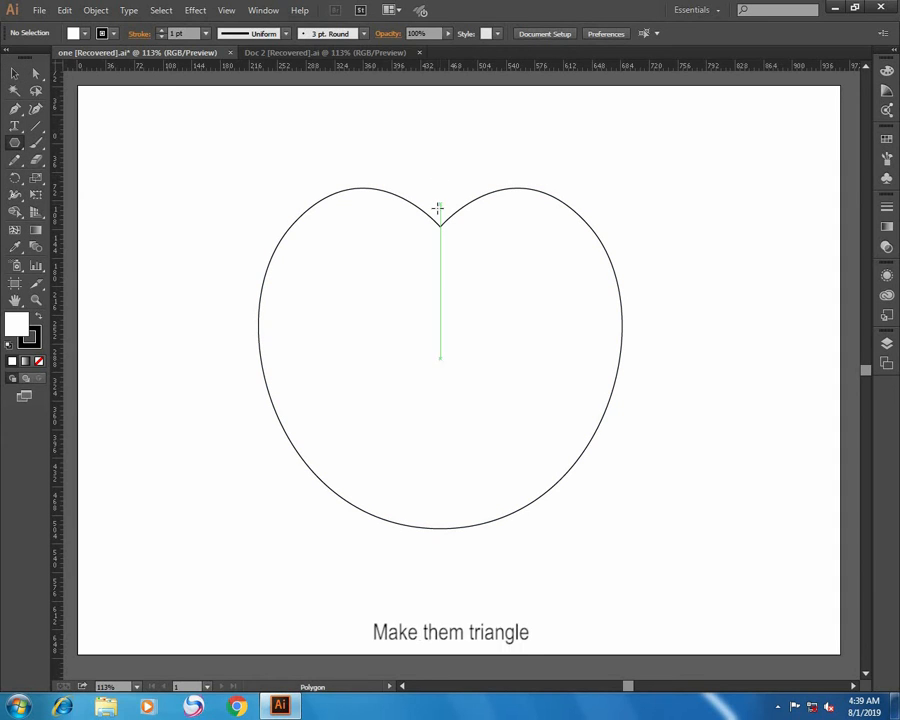
left_click_drag(437, 207, 438, 343)
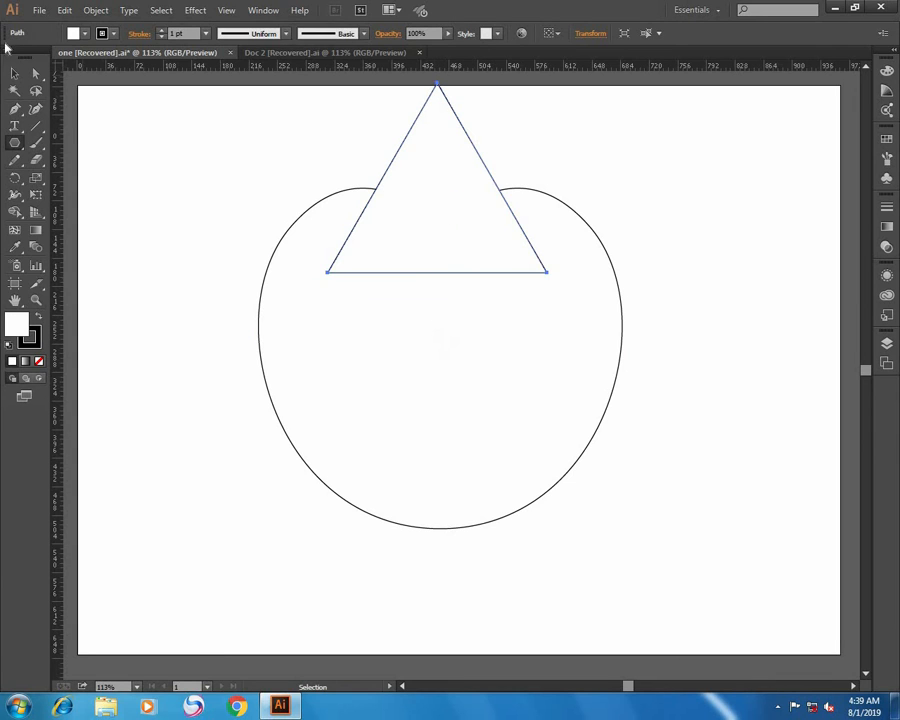
left_click(14, 73)
left_click_drag(458, 203, 446, 277)
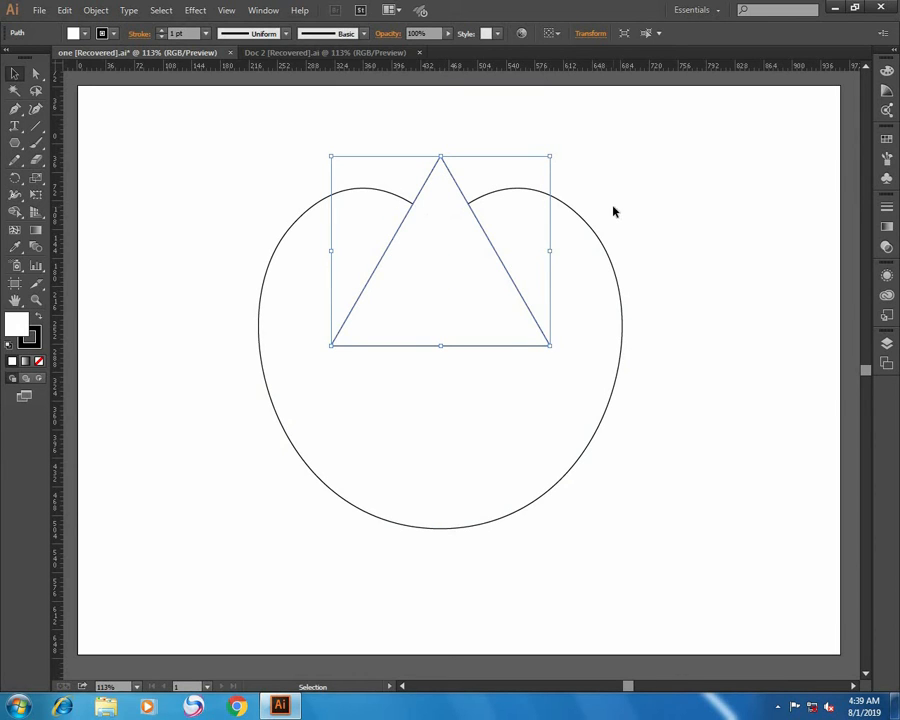
Try centring the triangle and the heart outline horizontally with Align, and undo the alignment.
left_click_drag(605, 184, 460, 358)
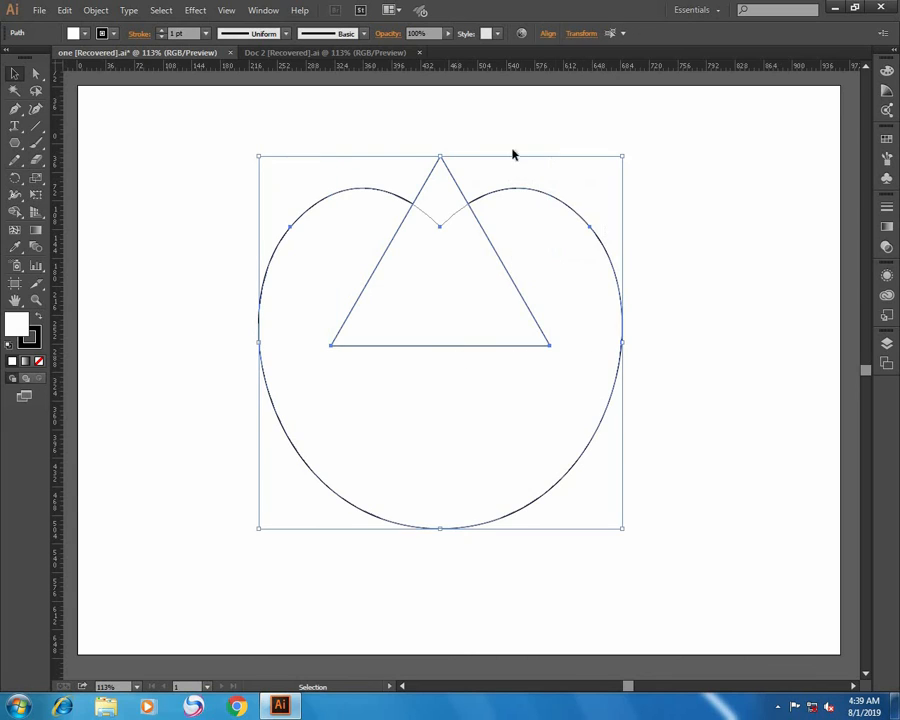
left_click(547, 33)
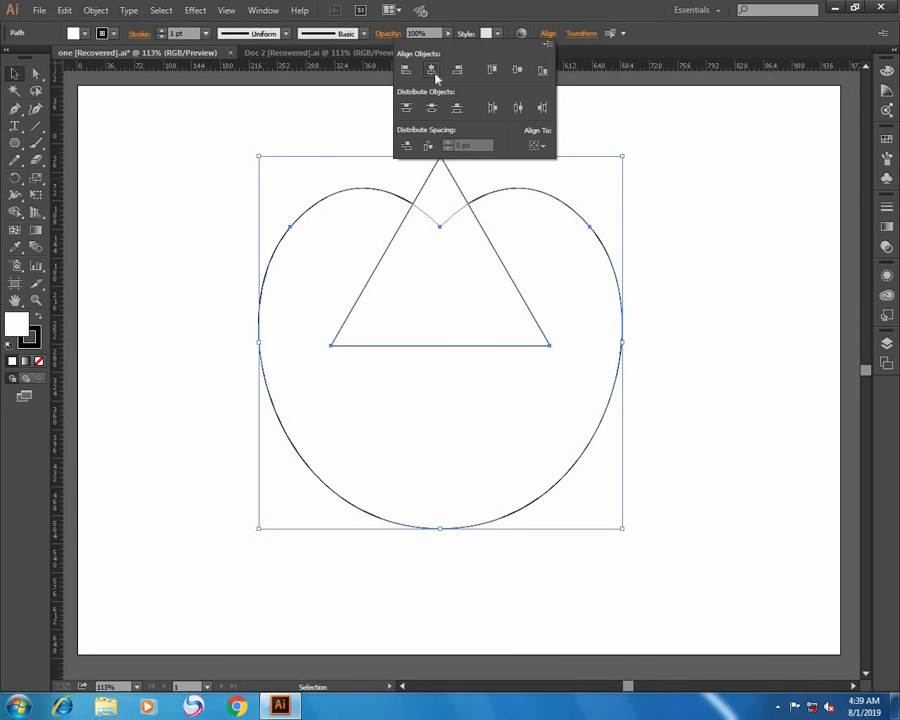
left_click(797, 174)
left_click(793, 177)
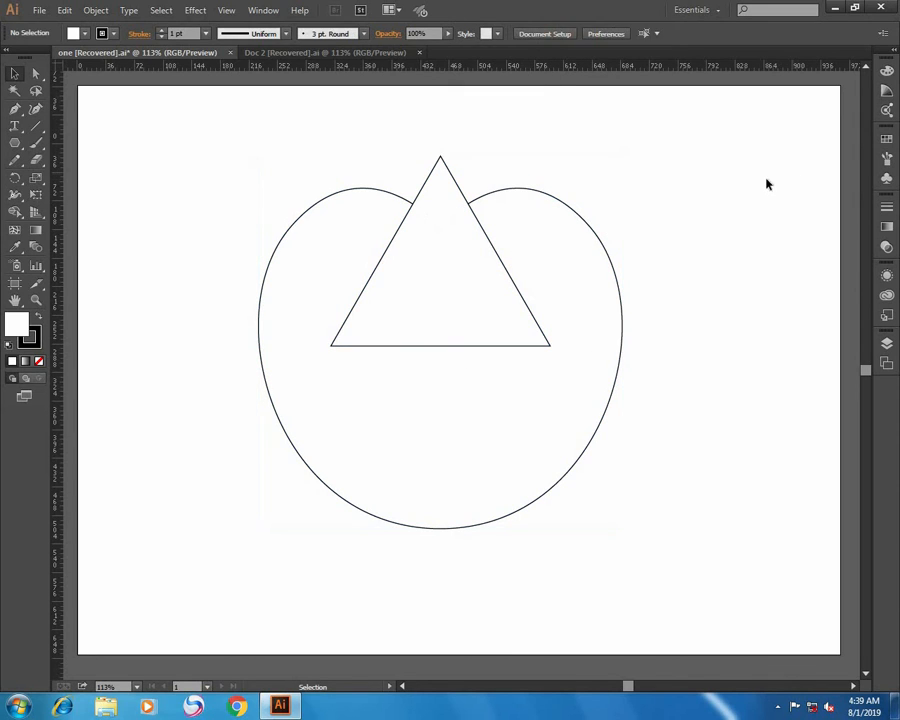
key("ctrl+z")
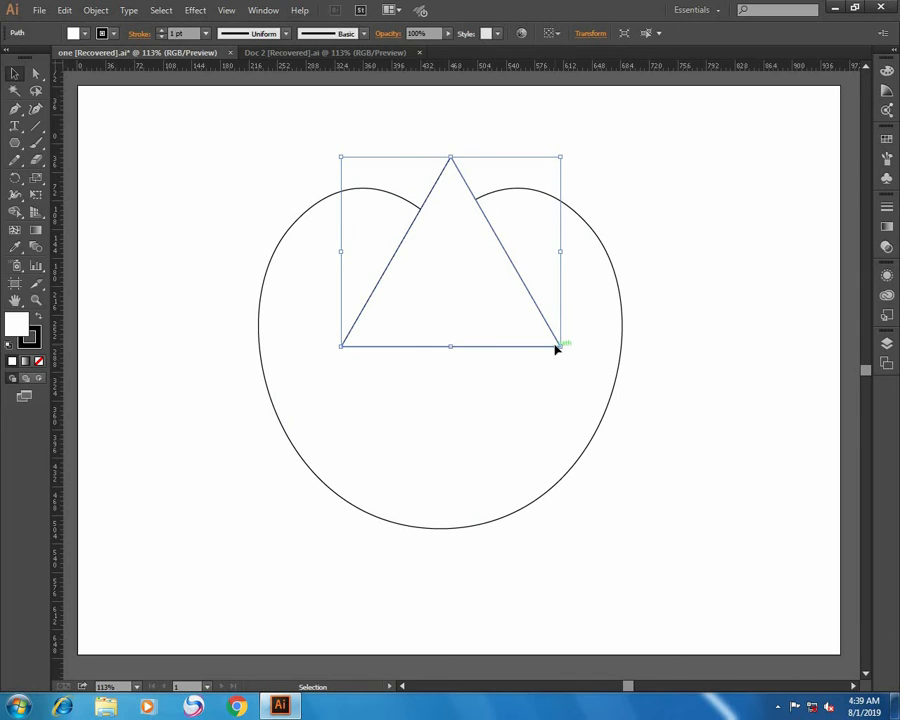
Shrink the triangle proportionally and reposition it over the heart's notch, keeping its tip above the outline.
left_click_drag(562, 348, 540, 330)
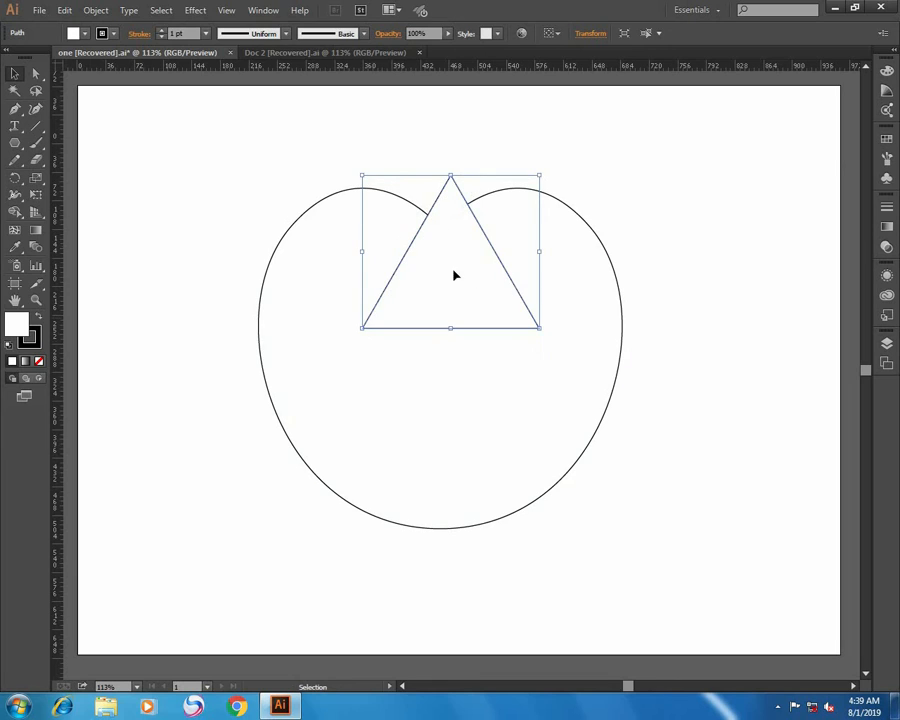
left_click_drag(457, 284, 468, 308)
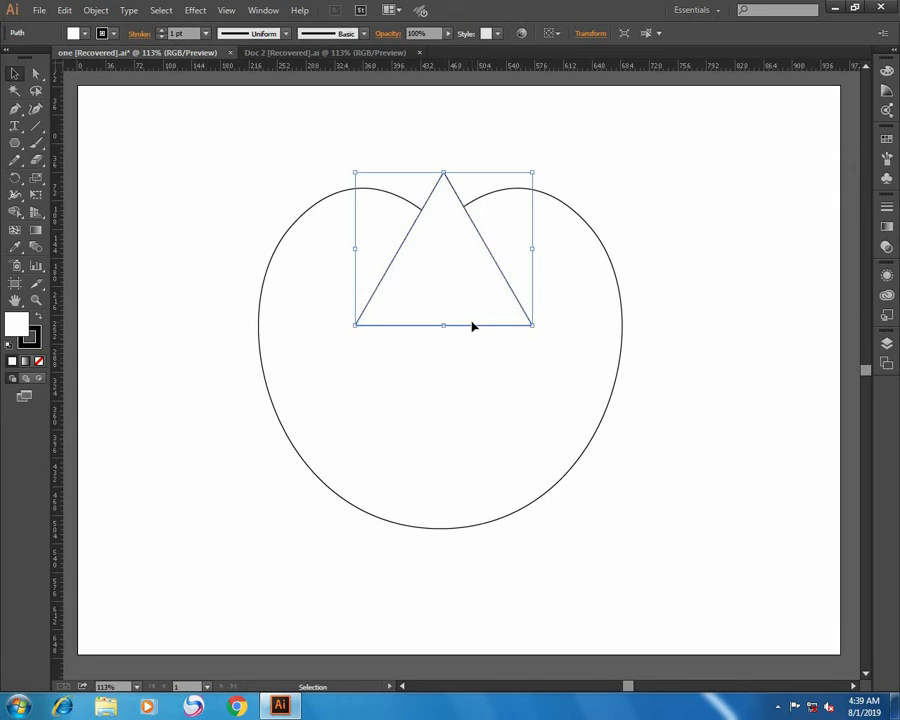
left_click(614, 259)
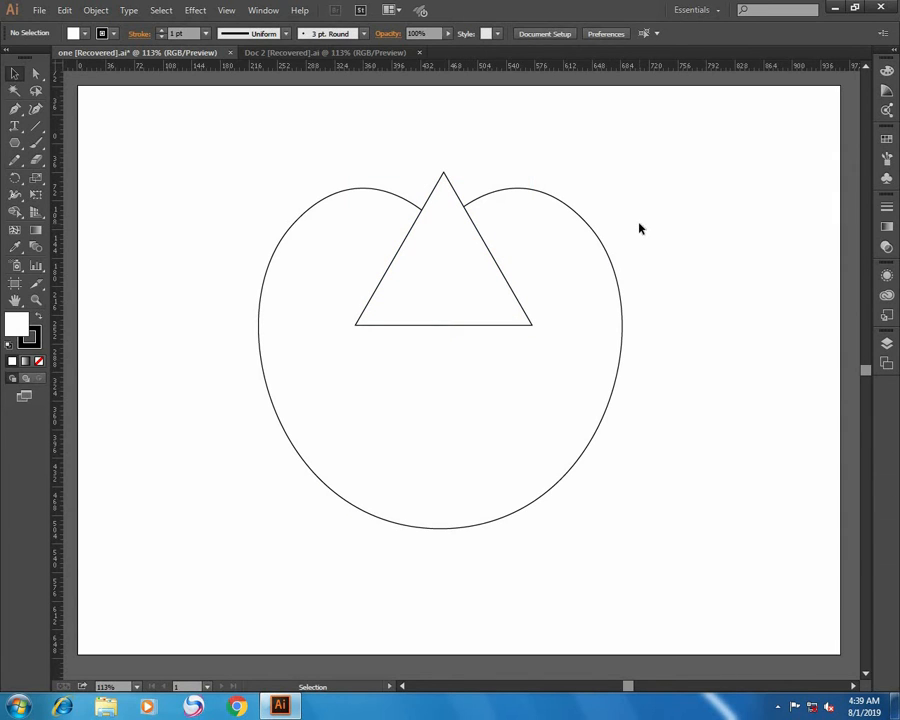
Align the triangle and the heart outline to each other by their horizontal centres.
left_click_drag(638, 225, 475, 341)
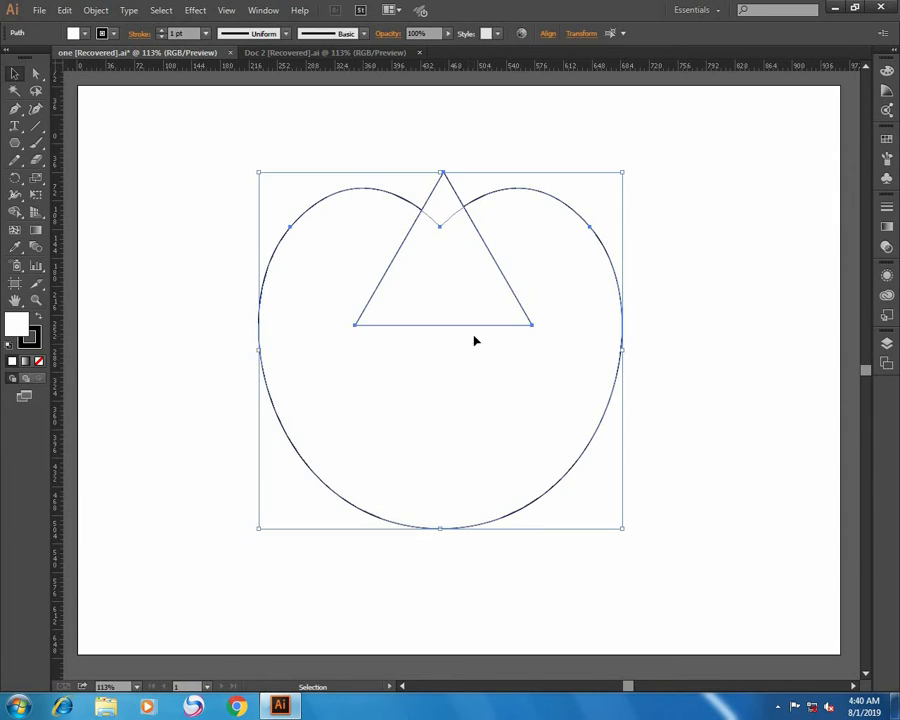
left_click(545, 34)
left_click(432, 72)
left_click(764, 200)
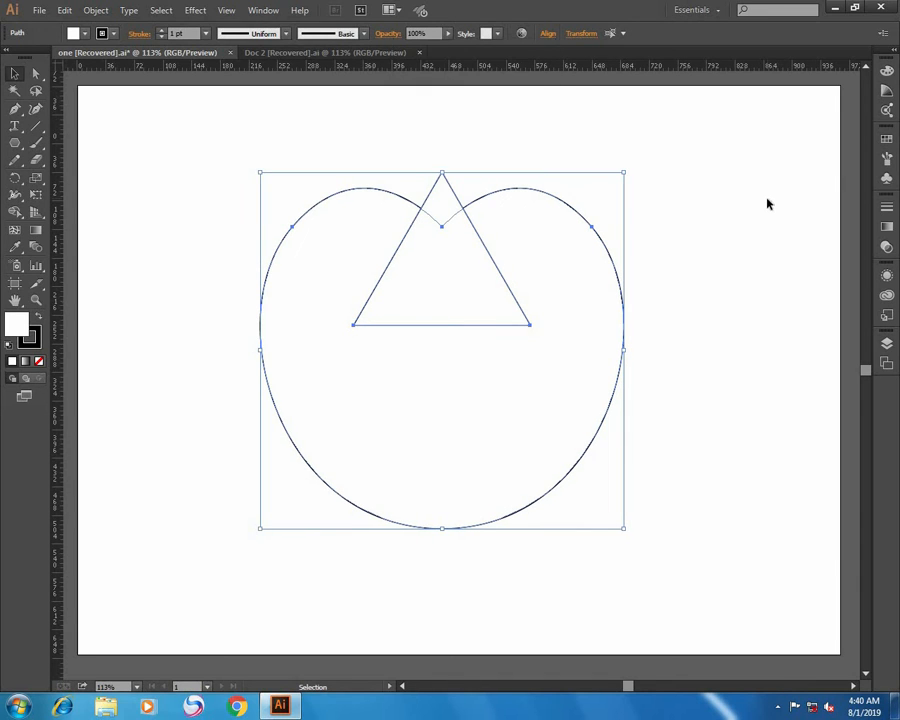
left_click(762, 198)
Group the triangle with the heart outline.
left_click_drag(726, 214, 484, 340)
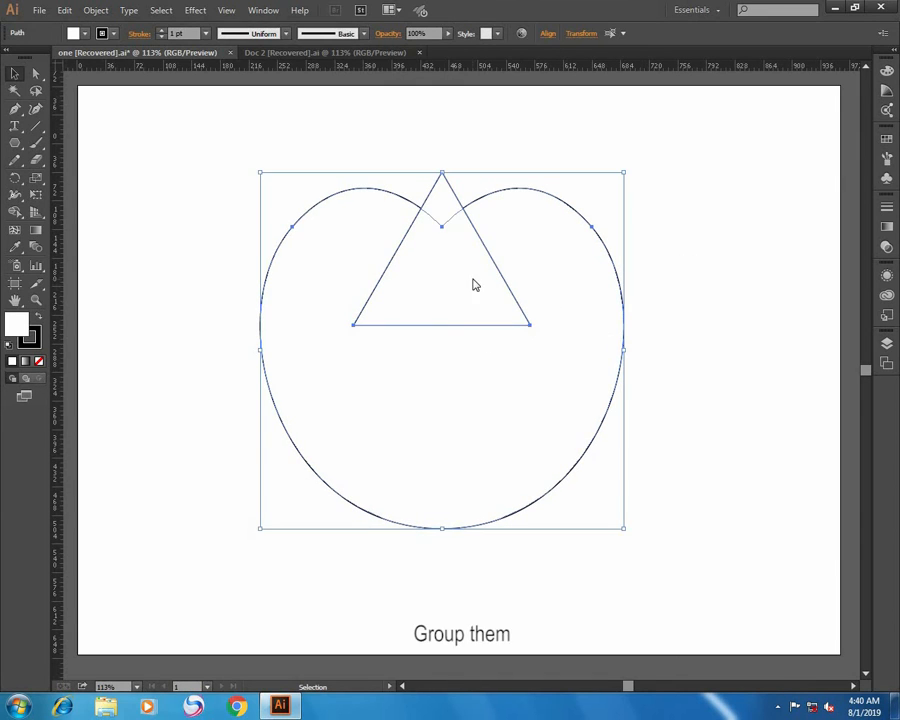
right_click(473, 281)
left_click(512, 345)
left_click(696, 328)
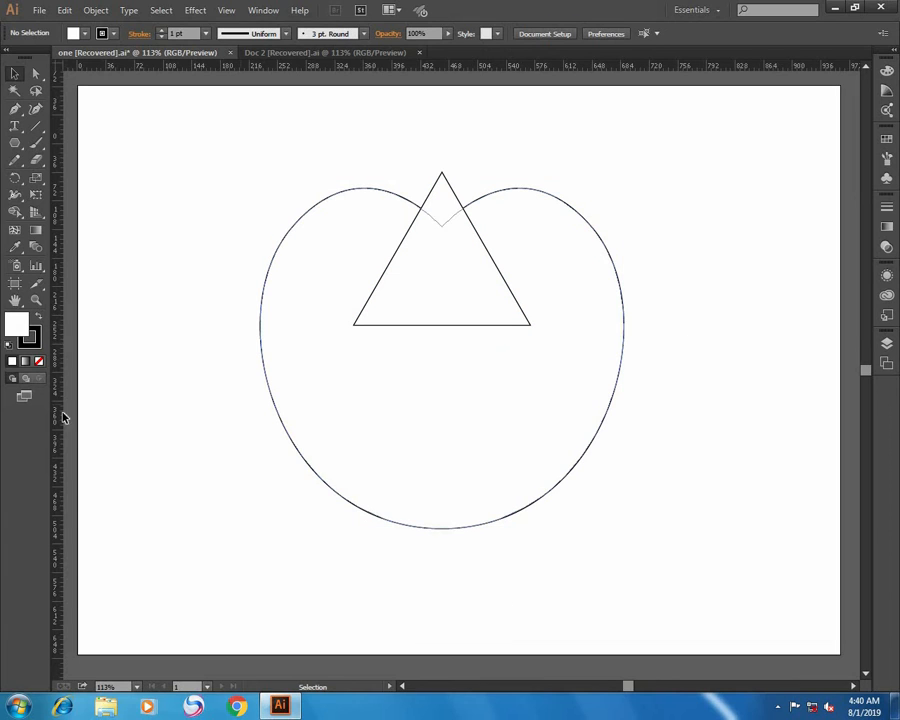
Draw a large circle over the heart's lower half, overlapping the triangle's base and extending below the heart's bottom edge.
left_click_drag(13, 148, 68, 177)
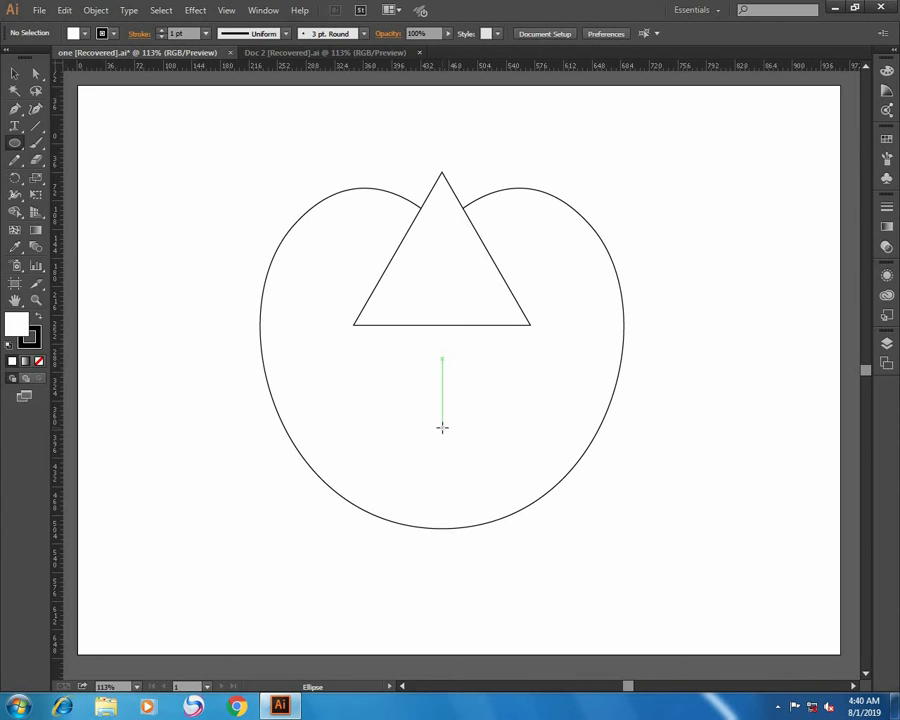
left_click_drag(442, 427, 556, 576)
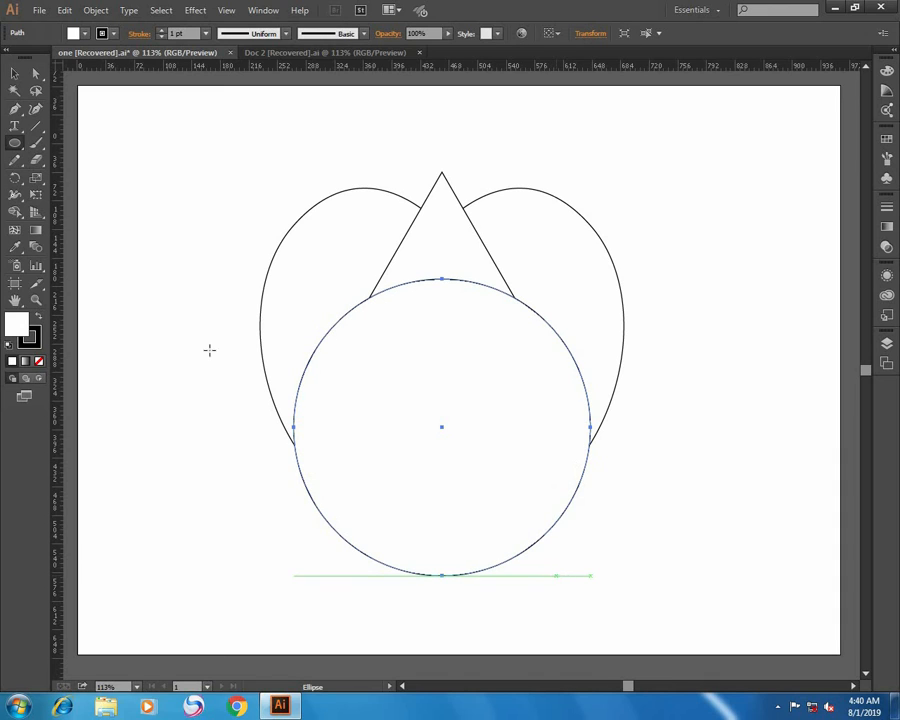
left_click(14, 73)
left_click(179, 302)
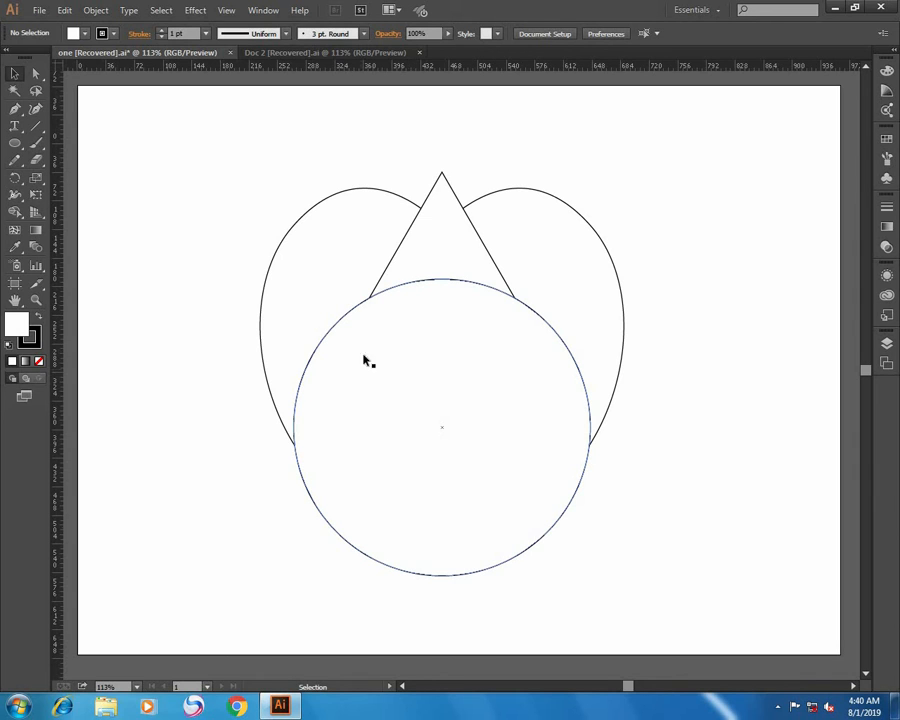
mouse_move(446, 397)
left_mouse_down()
mouse_move(452, 402)
mouse_move(435, 416)
left_mouse_up()
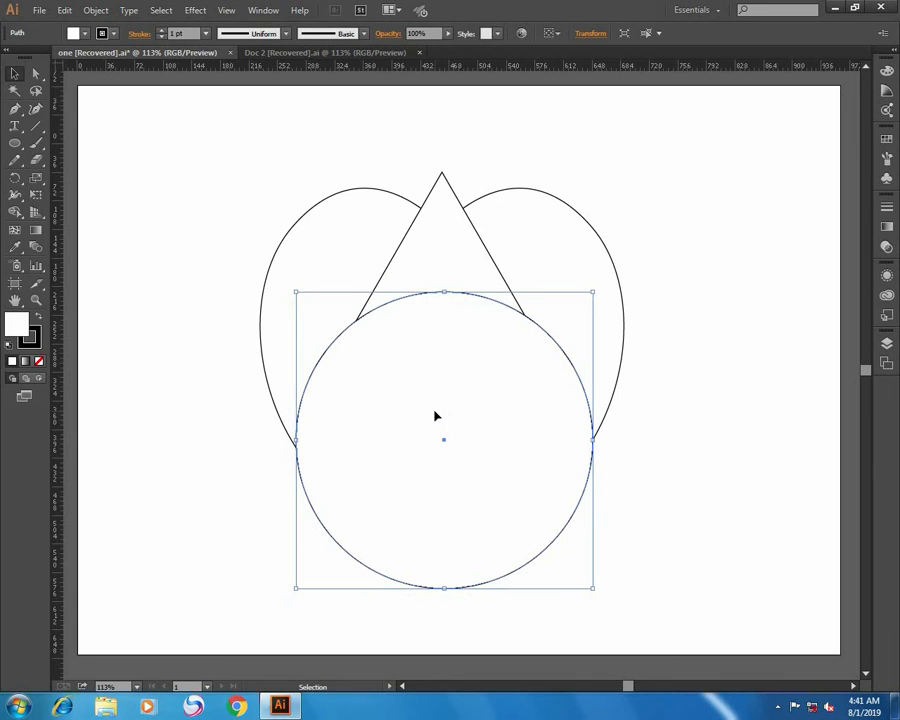
Align the circle and the grouped heart and triangle by their horizontal centres.
left_click(665, 362)
left_click_drag(664, 301, 514, 412)
left_click(546, 34)
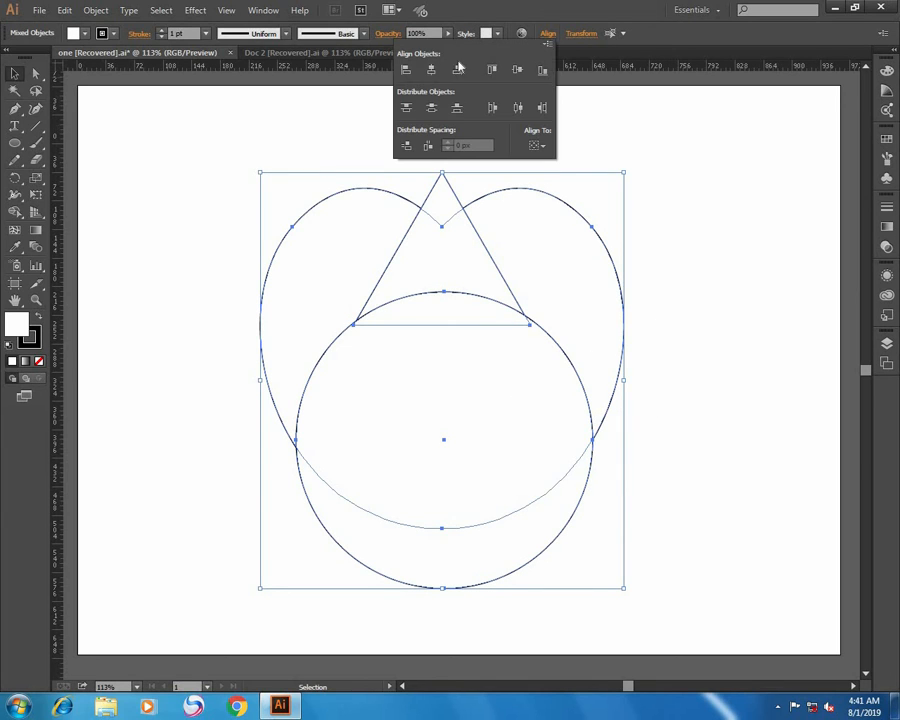
left_click(431, 73)
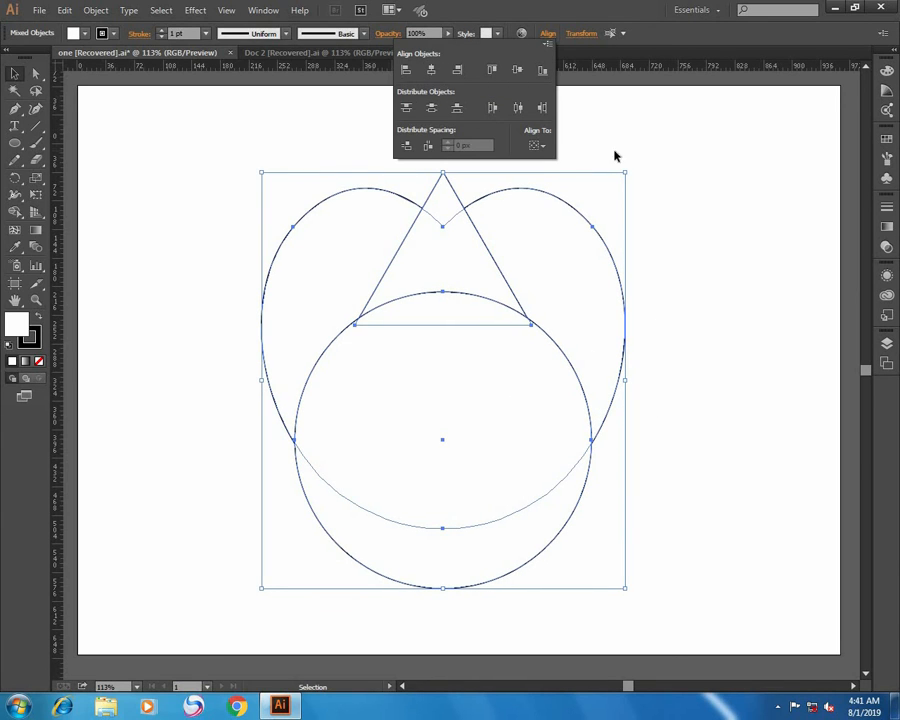
left_click(663, 155)
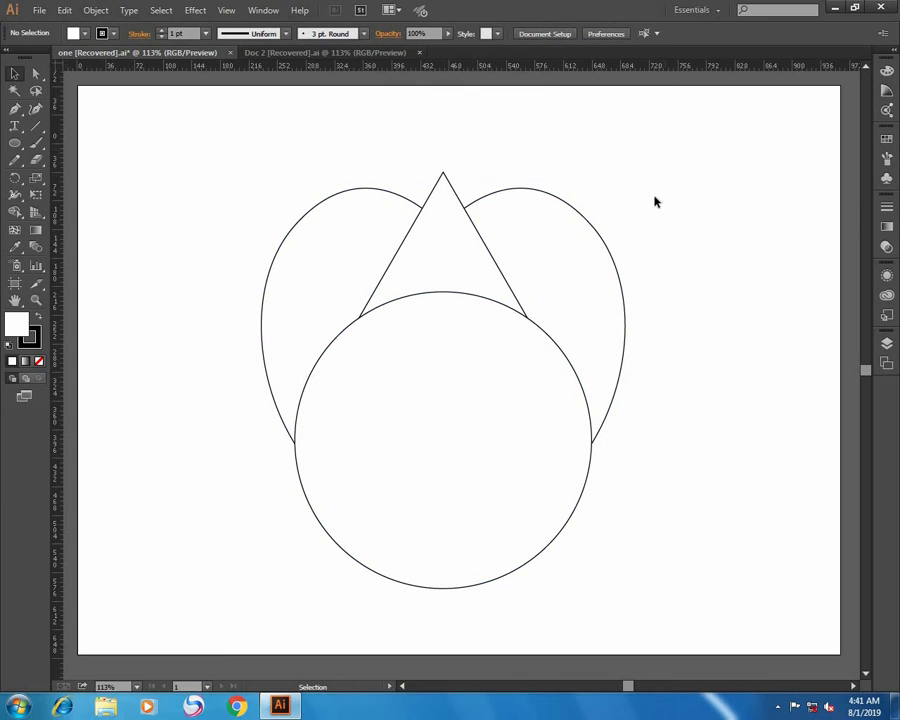
Cut the circle area out of the heart and triangle with Shape Builder, removing every region inside the circle.
left_click_drag(617, 143, 482, 315)
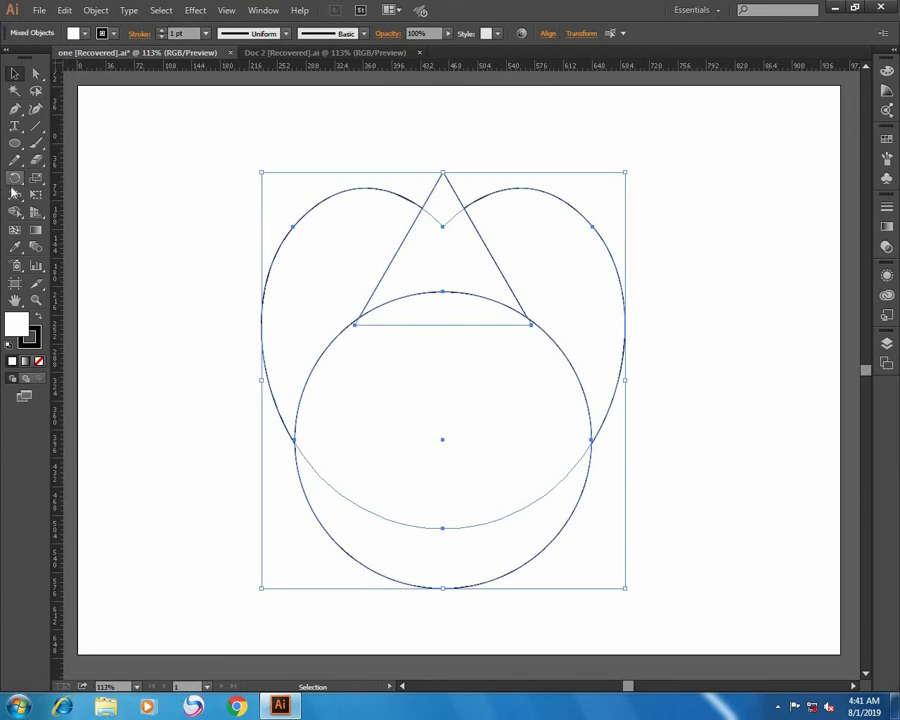
left_click(16, 213)
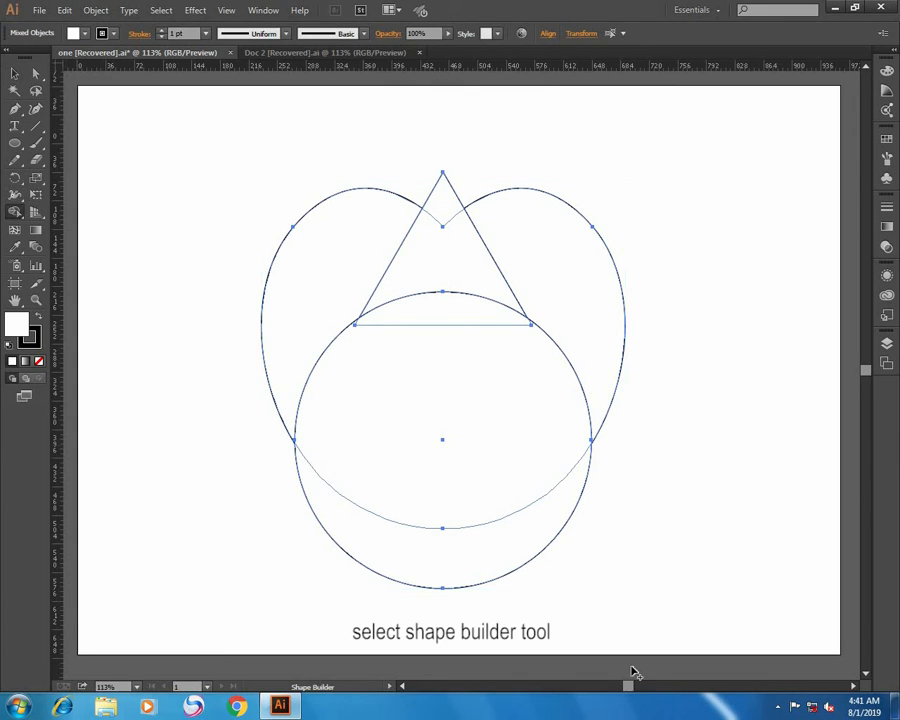
left_click(482, 577, "alt")
left_click(466, 426, "alt")
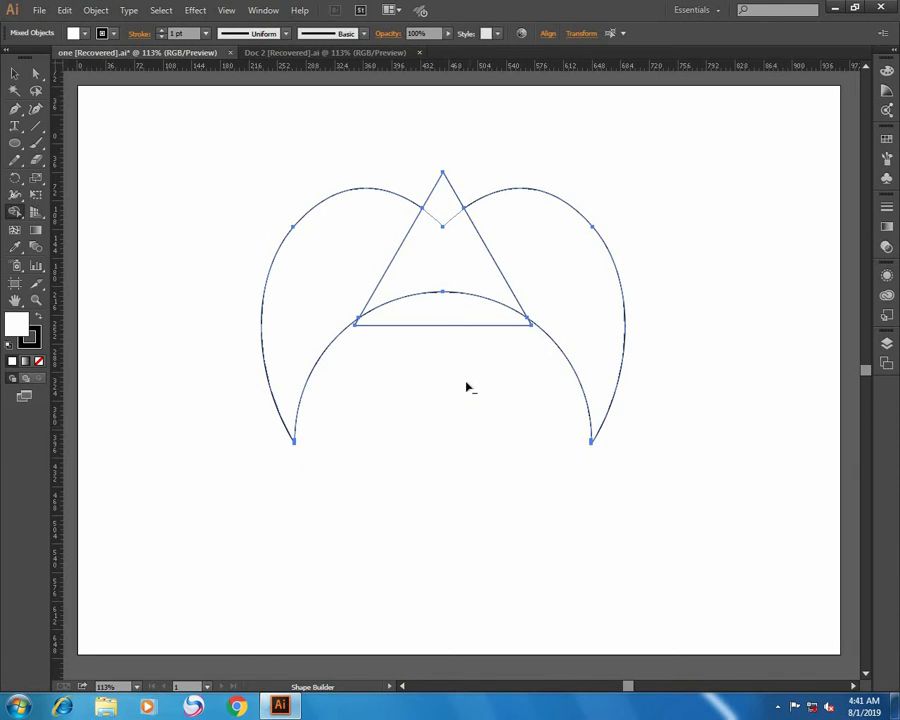
left_click(447, 305, "alt")
left_click(14, 73)
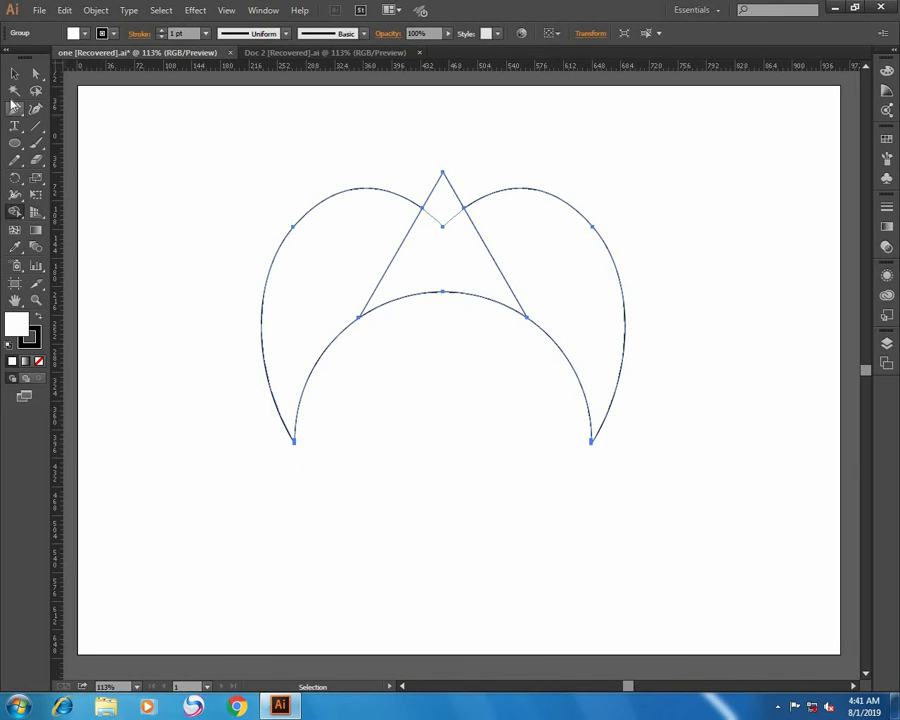
left_click(173, 226)
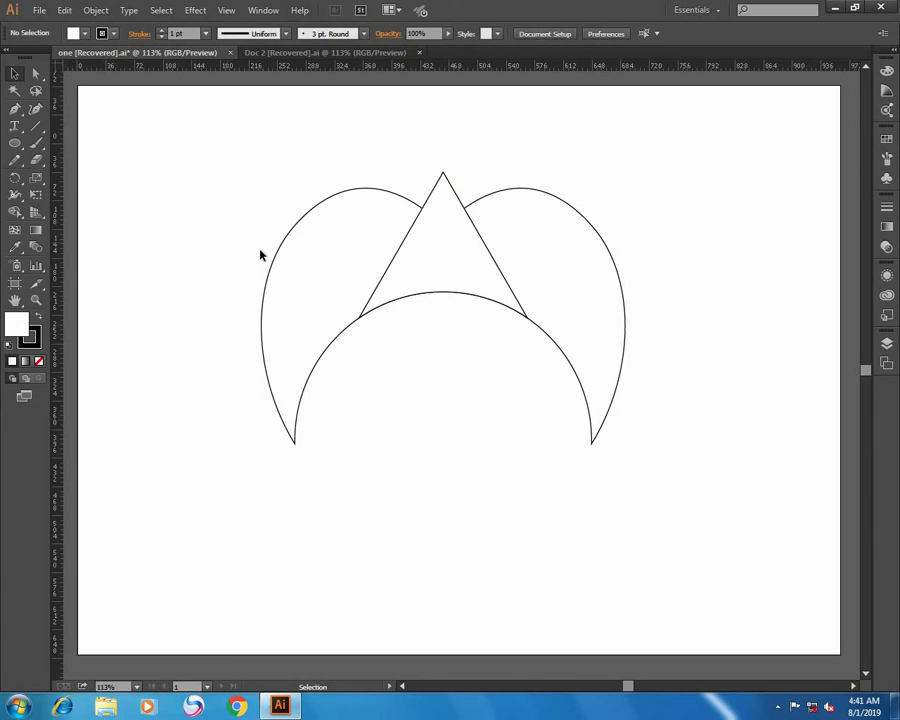
Fill the remaining grouped shape with light grey.
left_click(290, 261)
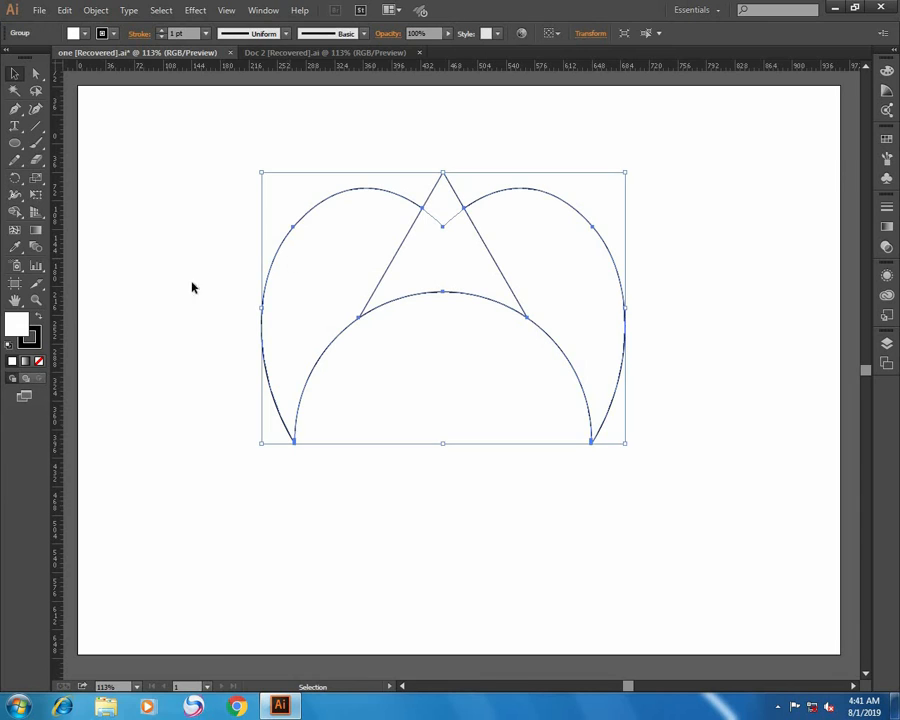
double_click(18, 328)
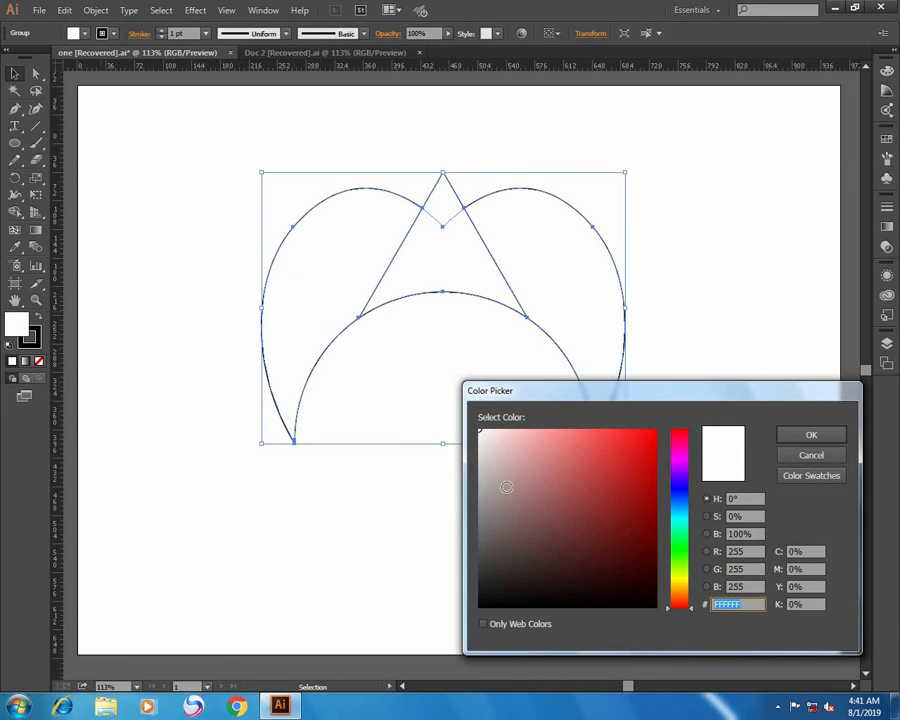
left_click_drag(480, 429, 479, 461)
left_click(795, 434)
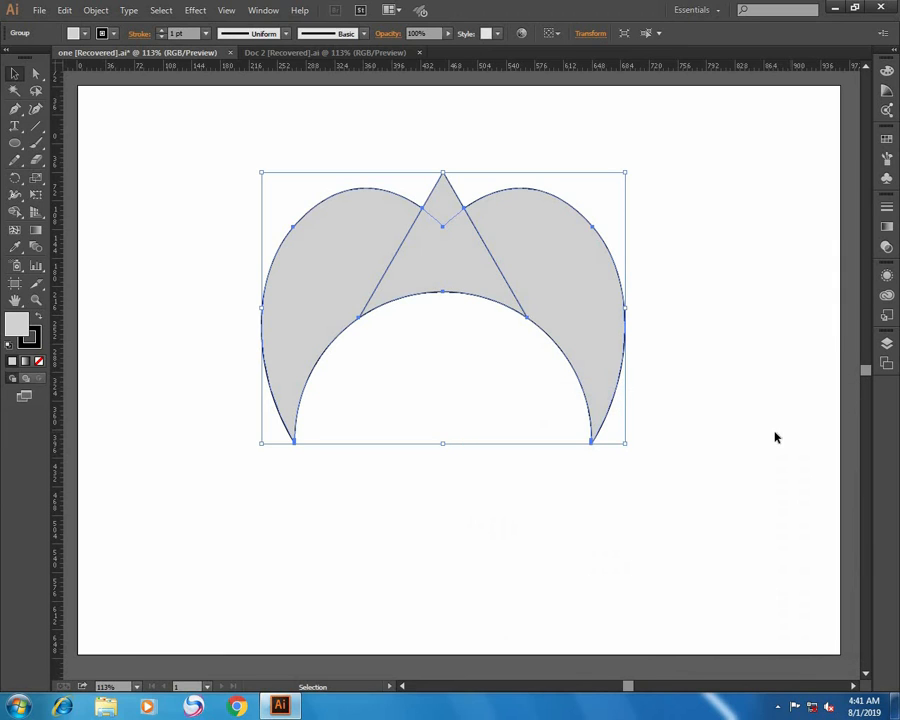
left_click(771, 434)
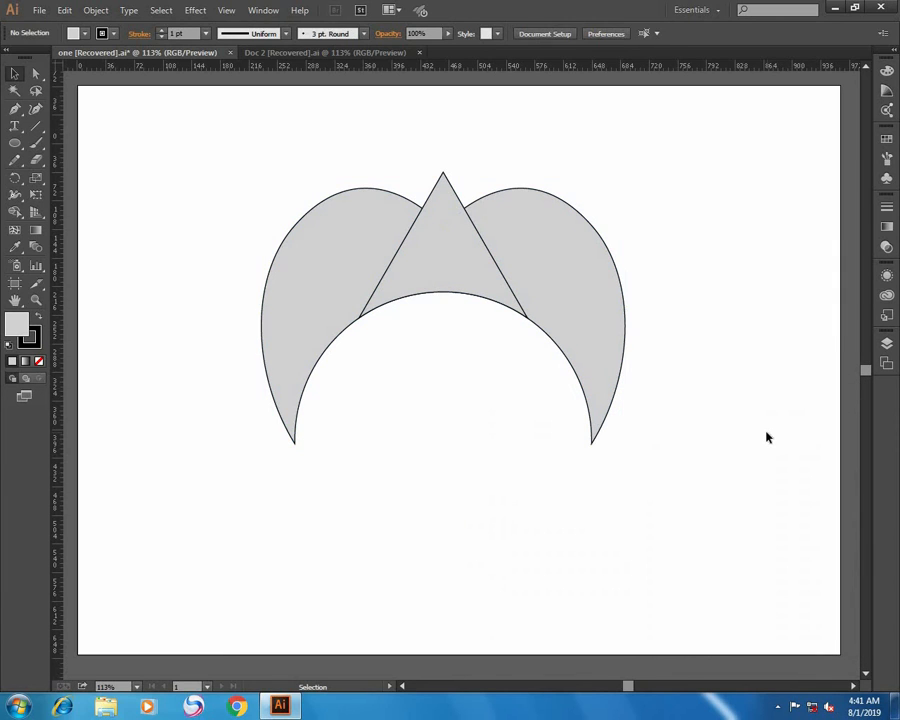
Set the grouped shape's stroke weight to 7 pt.
left_click(606, 297)
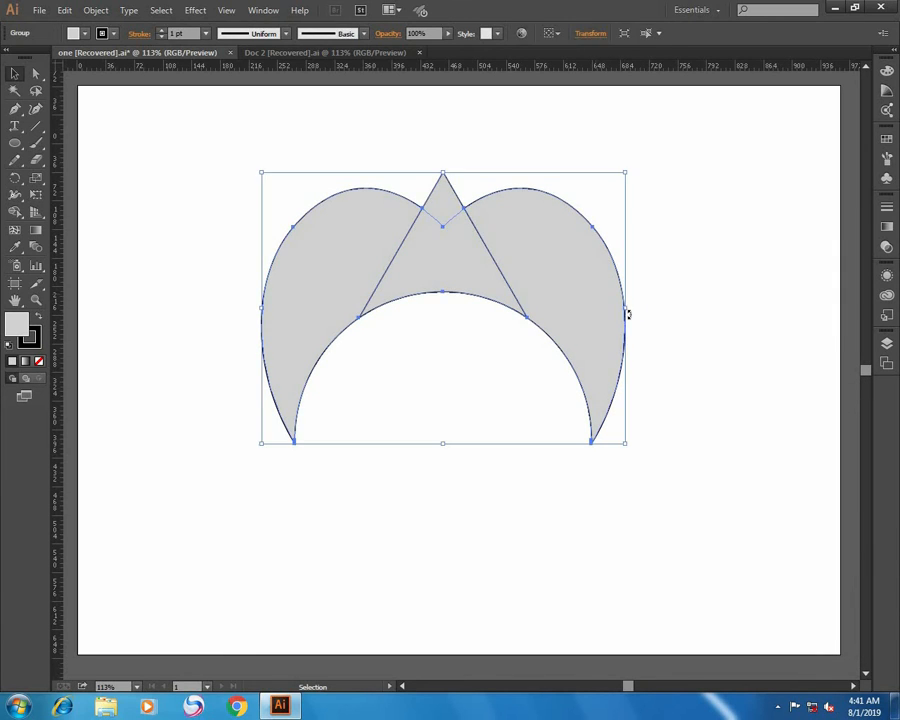
left_click(205, 33)
left_click(223, 187)
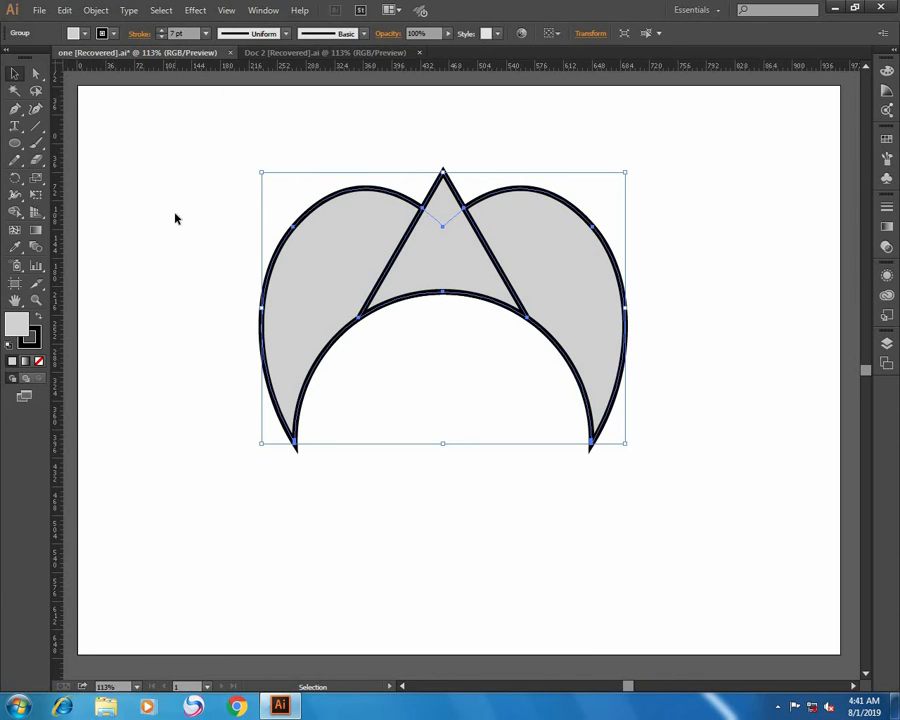
left_click(175, 218)
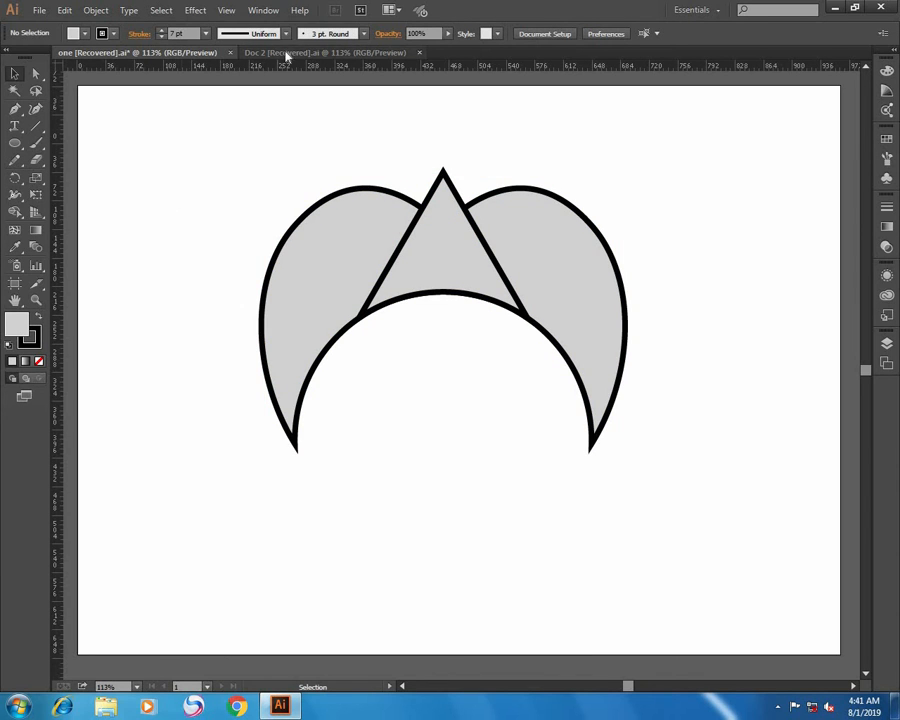
Expand both the fill and the stroke of the grouped shape.
left_click(96, 10)
left_click(346, 250)
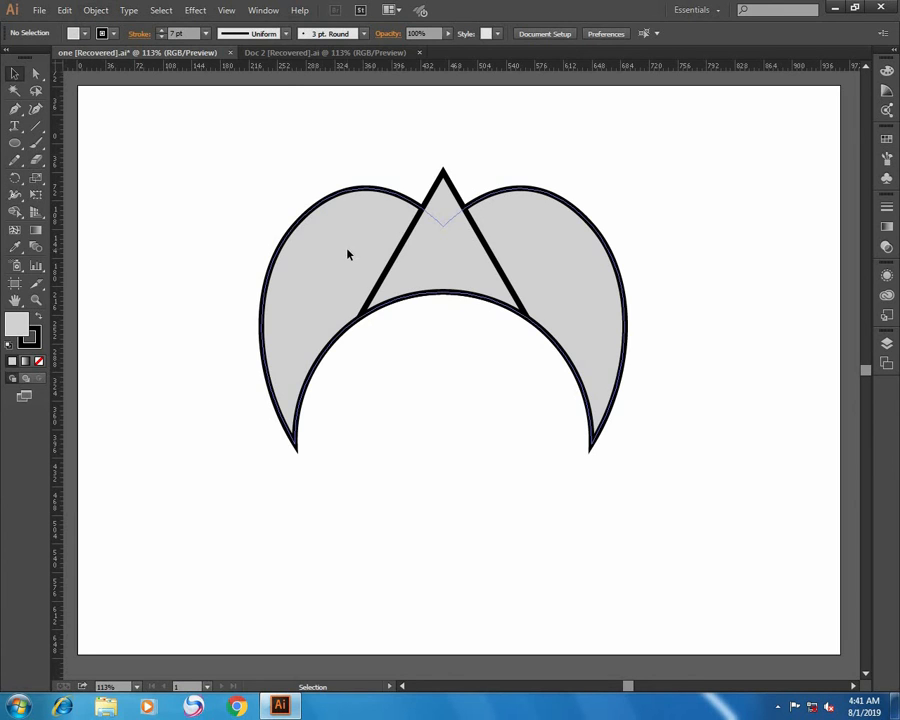
left_click(95, 10)
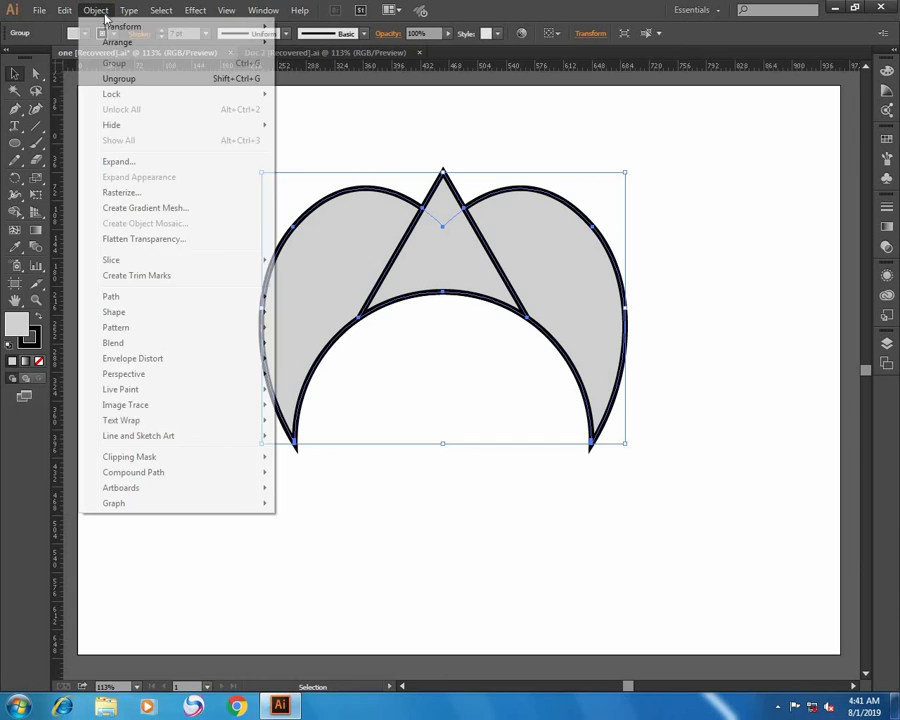
left_click(122, 161)
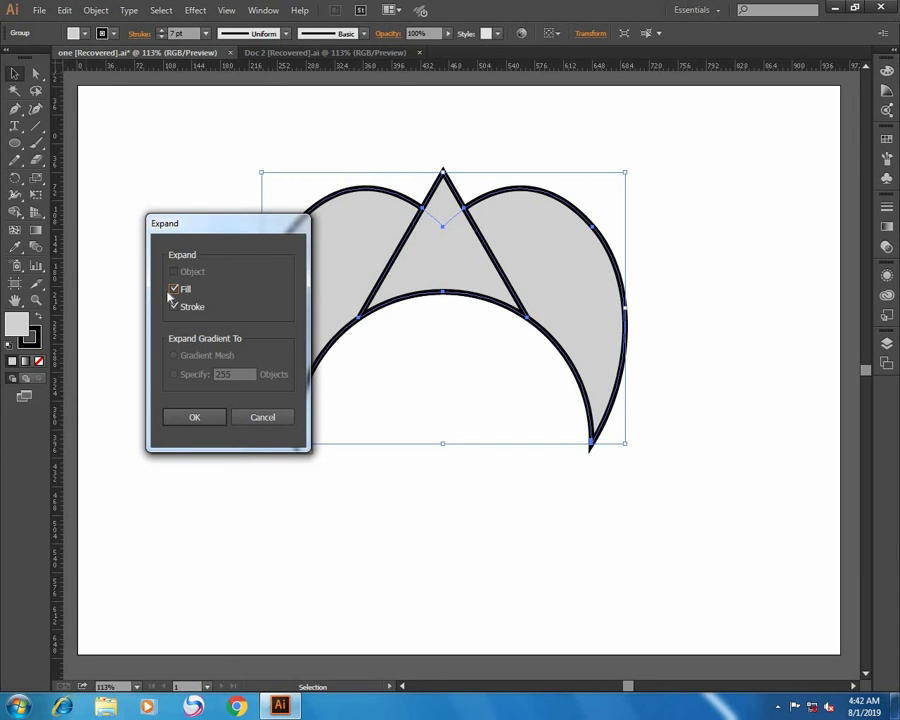
left_click(200, 418)
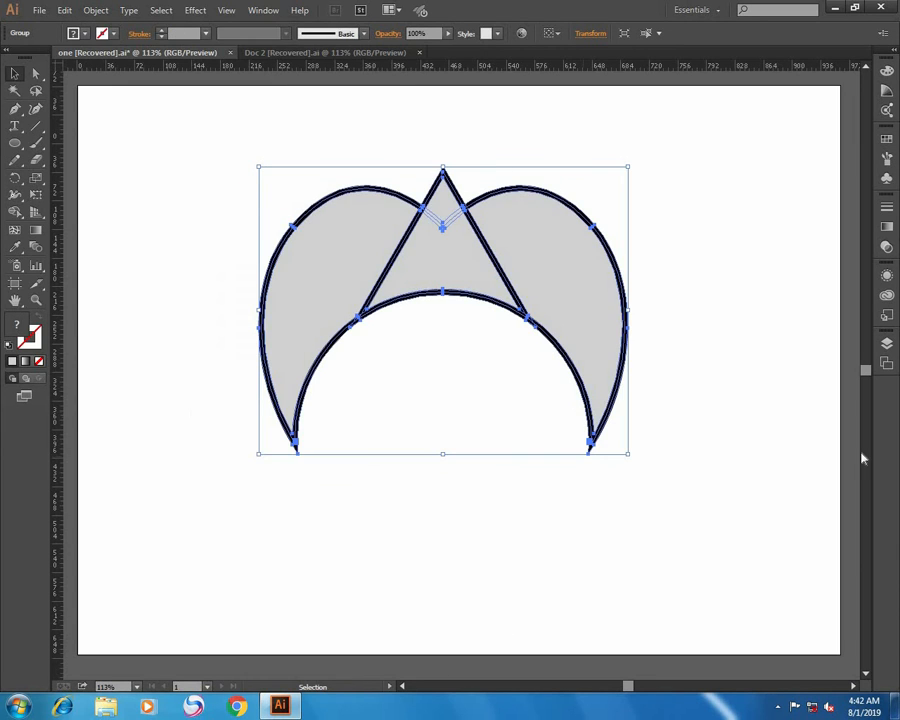
Apply the Pathfinder Trim operation to the expanded artwork.
left_click(263, 10)
left_click(350, 444)
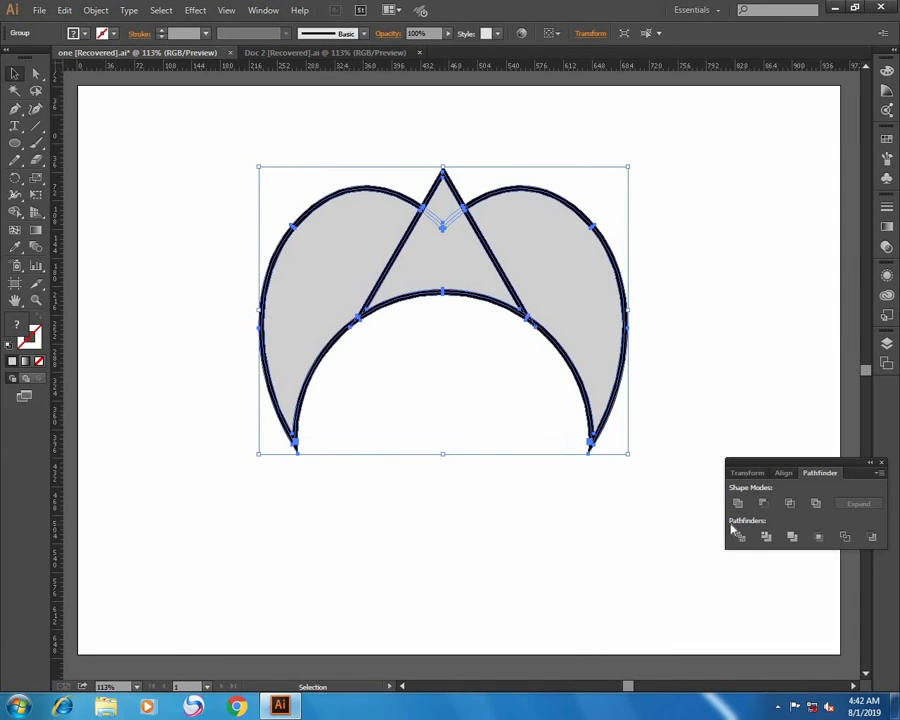
left_click(764, 538)
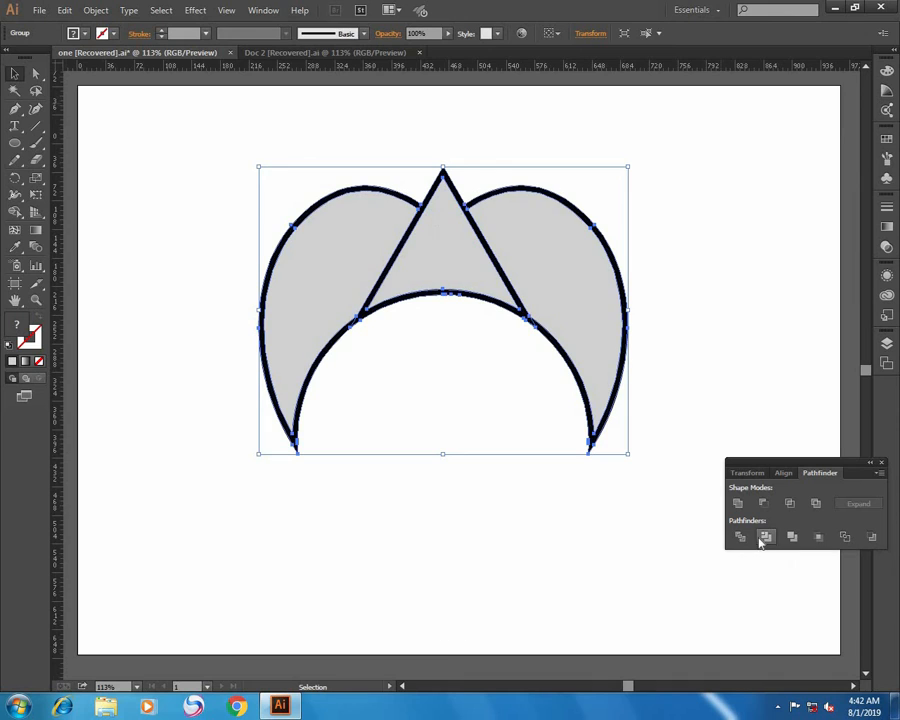
Select all black stroke shapes with the Magic Wand and delete them, leaving gaps between the grey pieces.
left_click(14, 90)
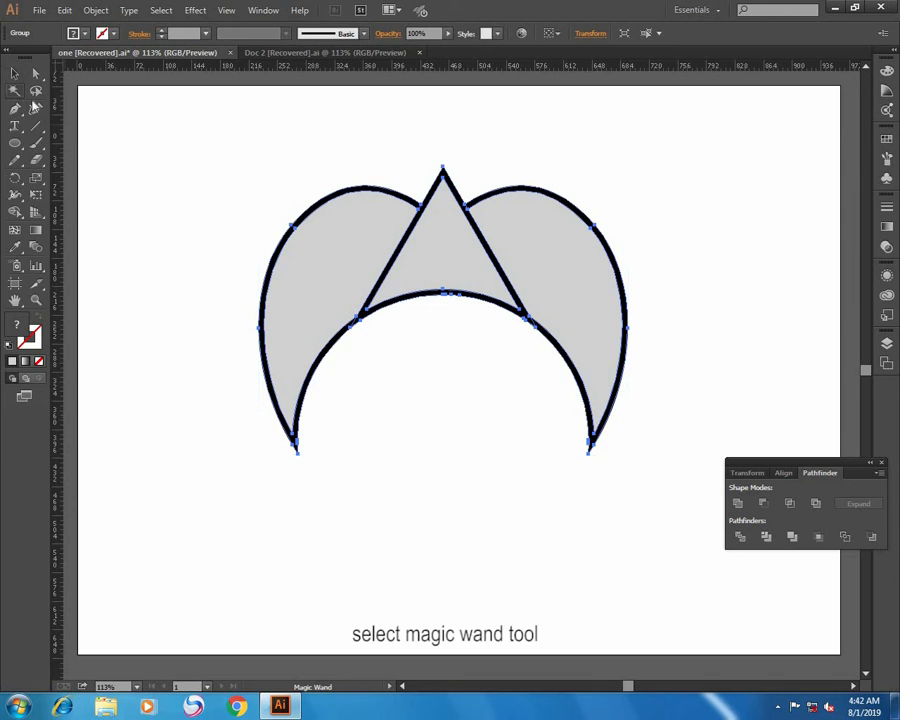
left_click(395, 192)
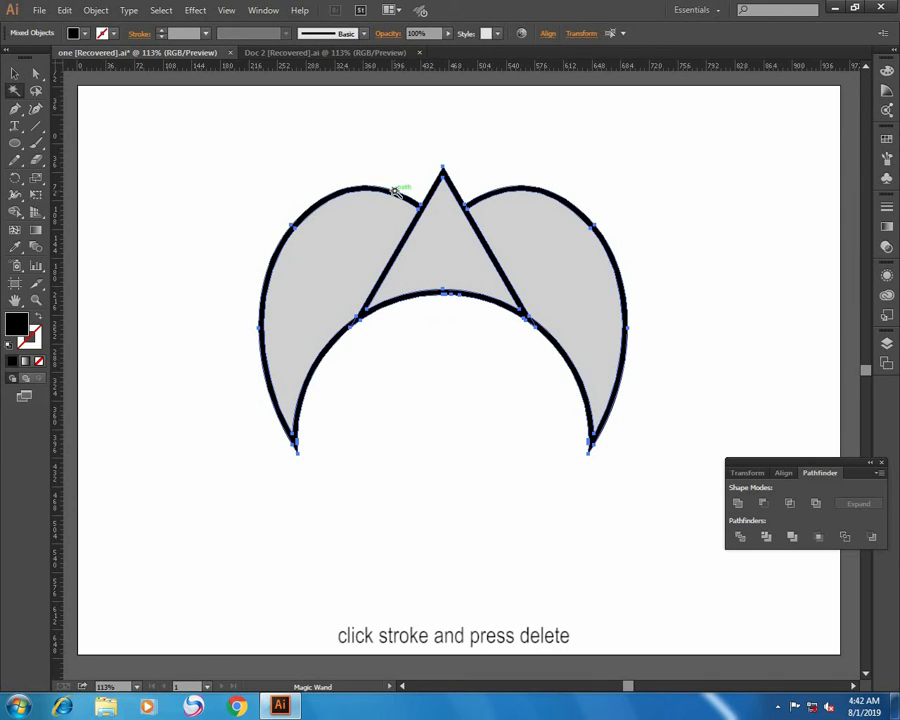
key("Delete")
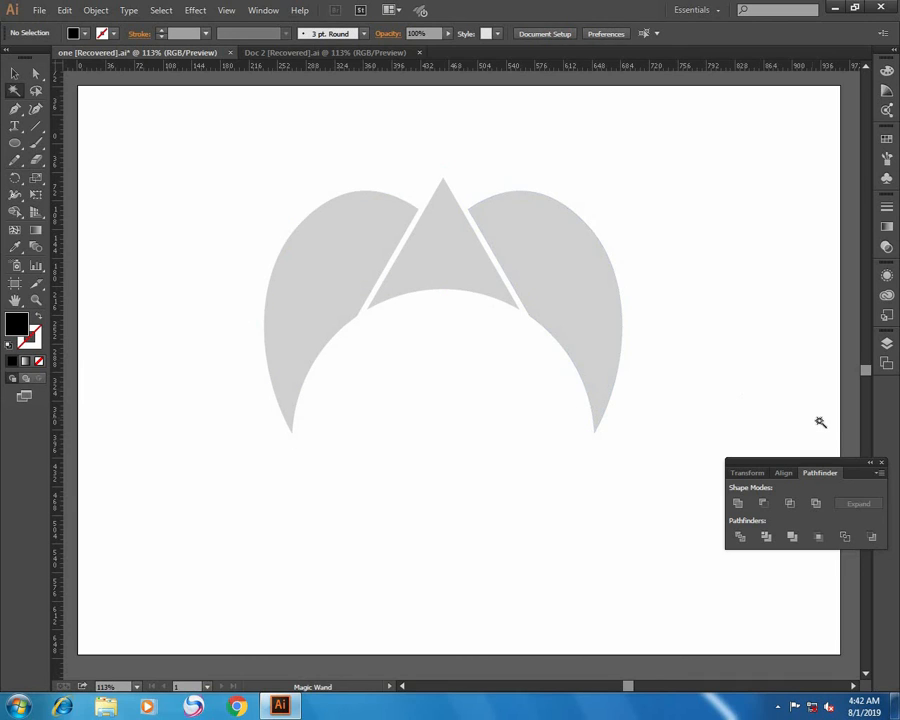
Ungroup the grey emblem pieces so that the two side shapes and the centre triangle are separate.
left_click(14, 73)
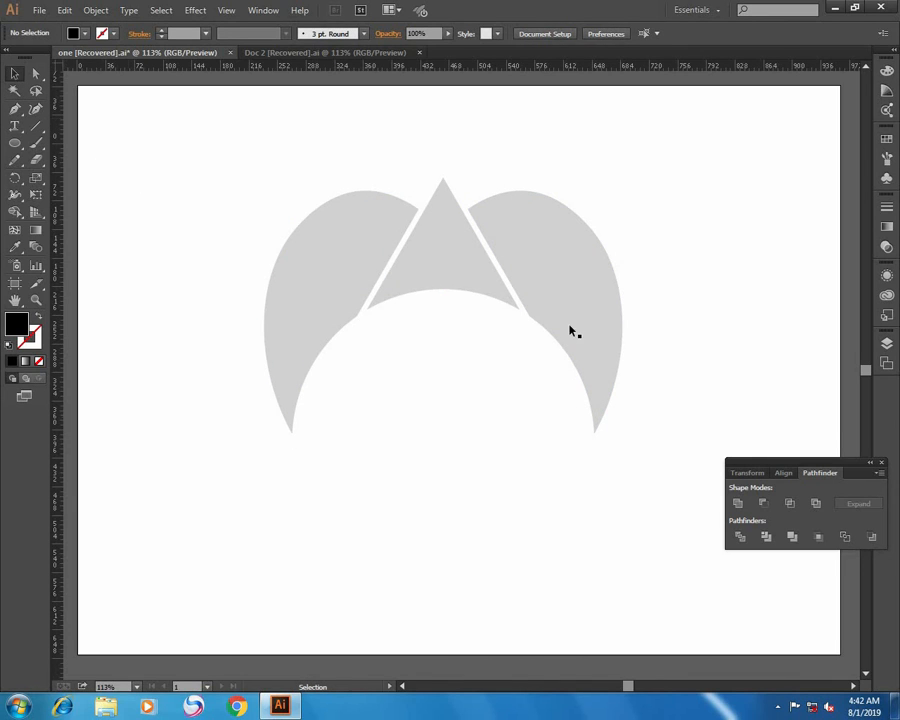
left_click(879, 464)
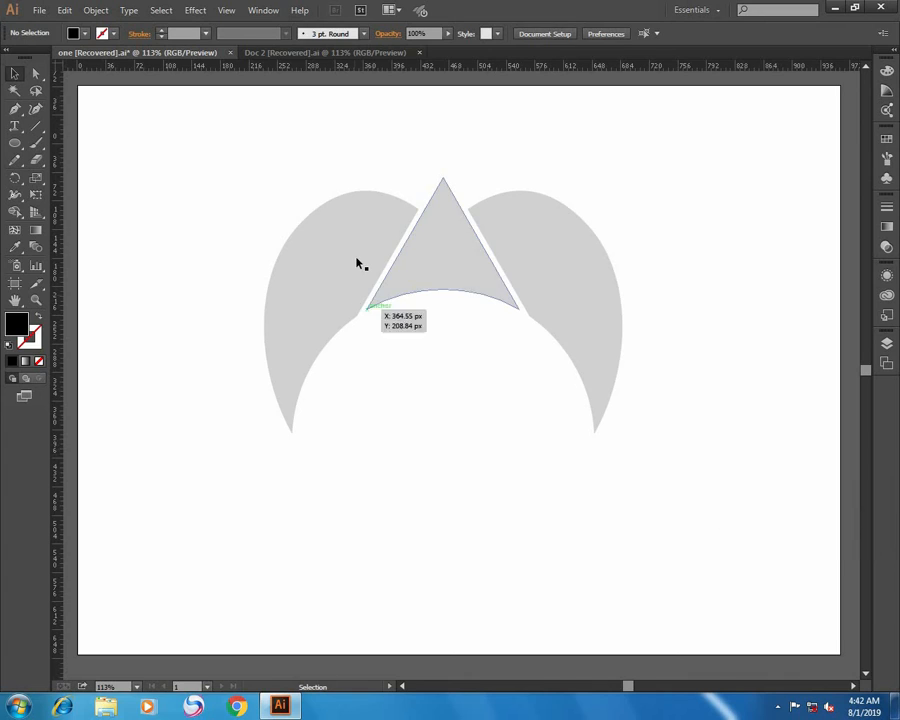
left_click(358, 263)
right_click(378, 271)
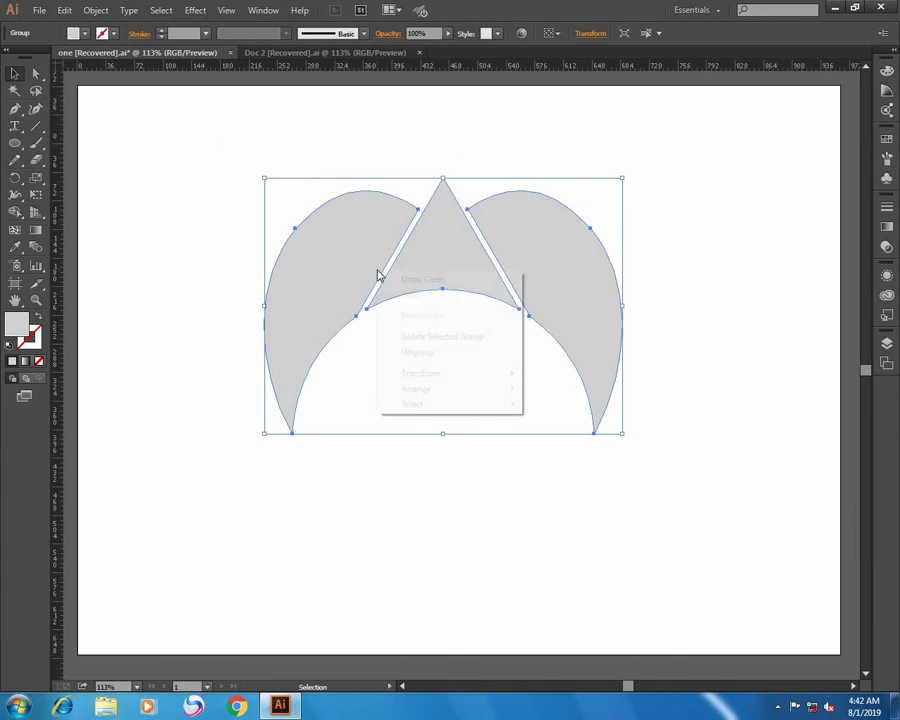
left_click(417, 352)
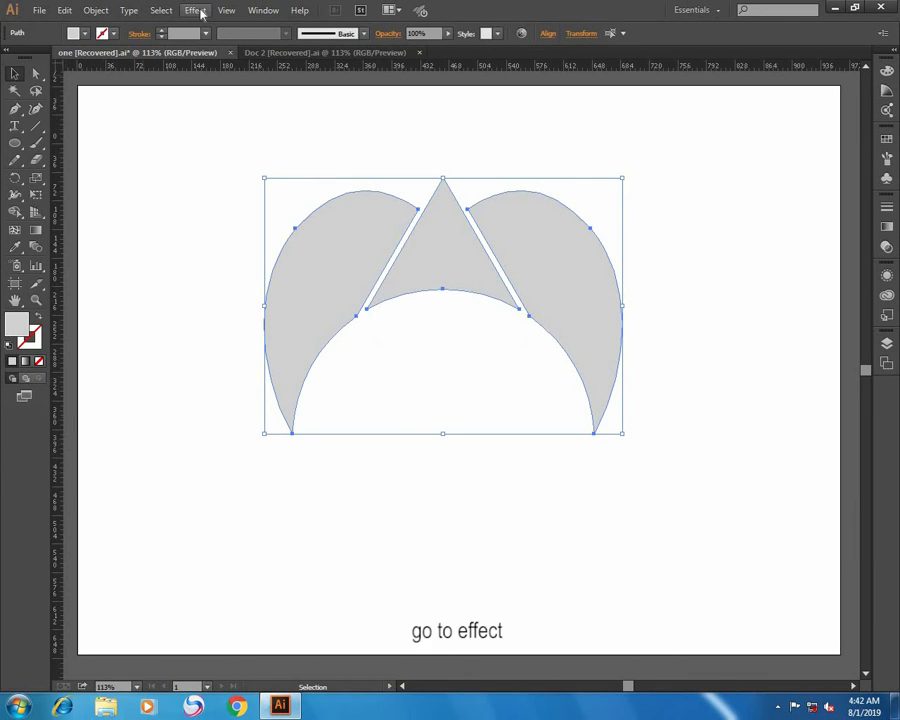
Apply a Multiply drop shadow to the three grey pieces with 75% opacity, 0 px X offset, 15 px Y offset and 4 px blur.
left_click(197, 10)
mouse_move(293, 171)
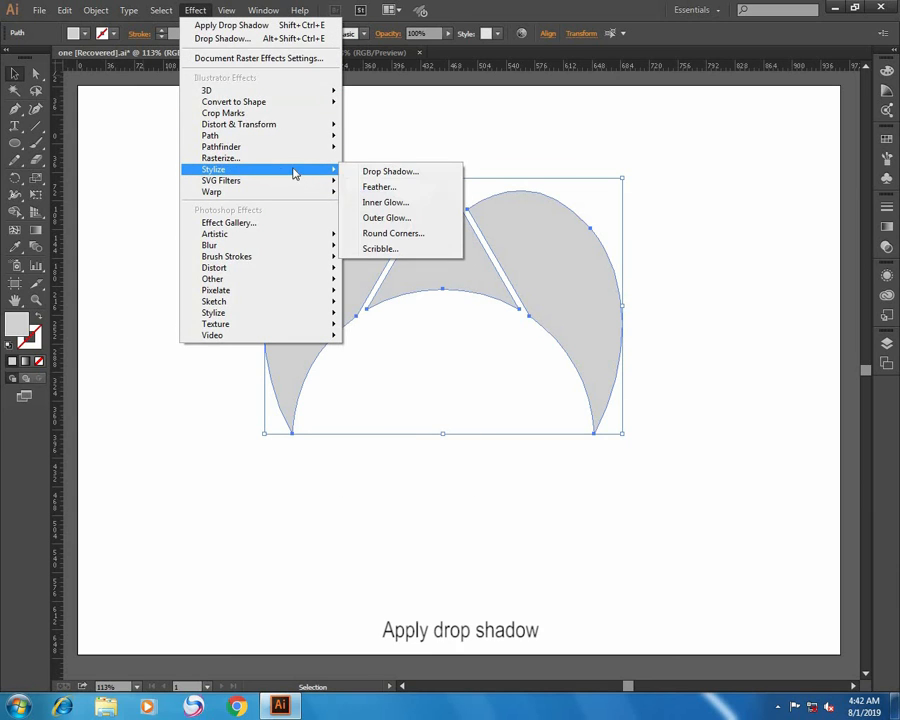
left_click(362, 172)
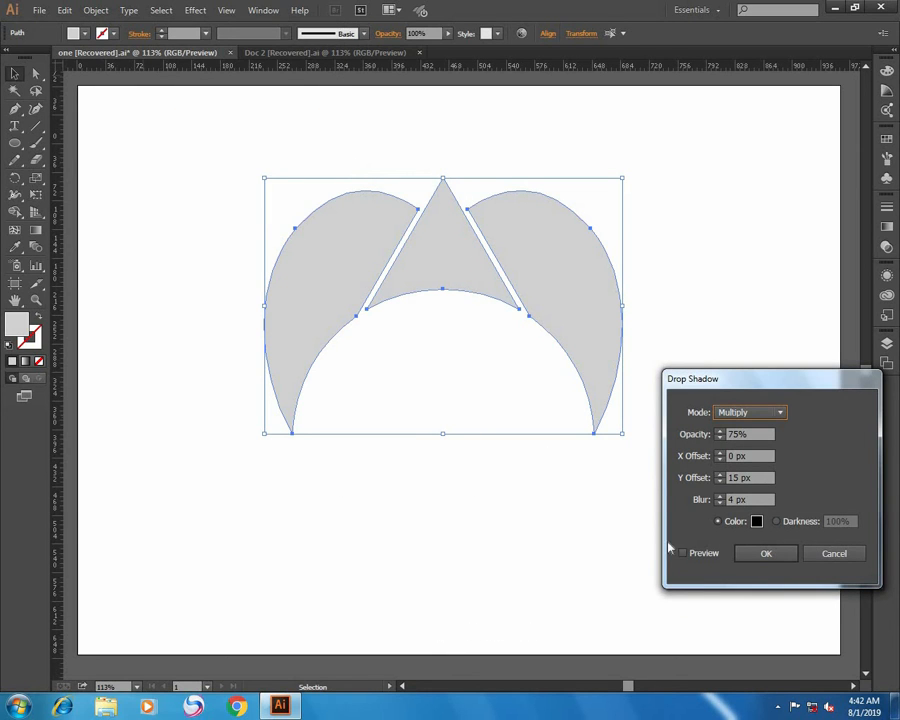
left_click(684, 554)
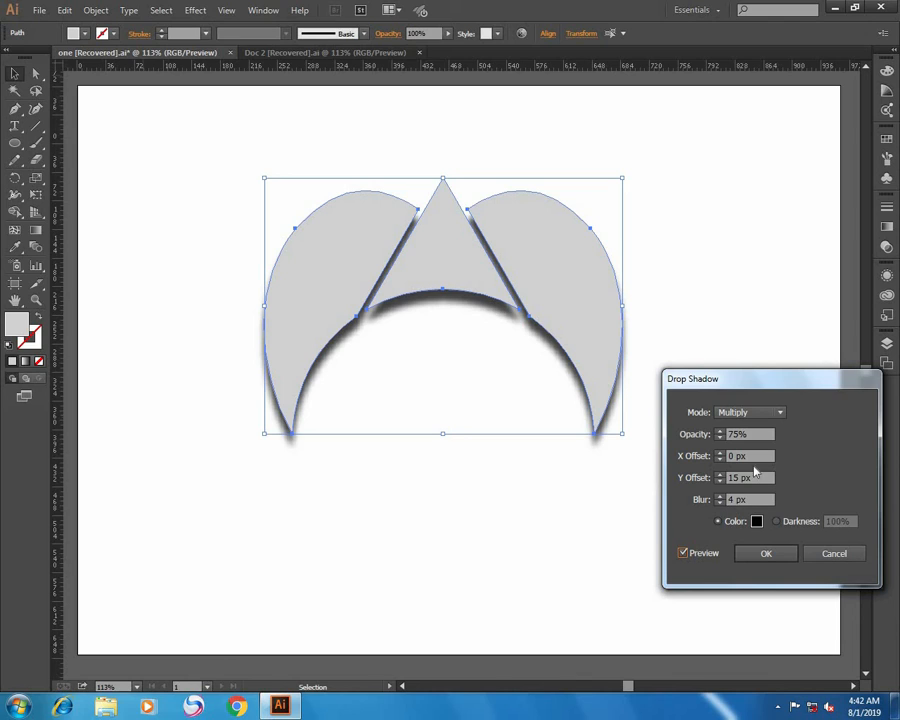
left_click(766, 555)
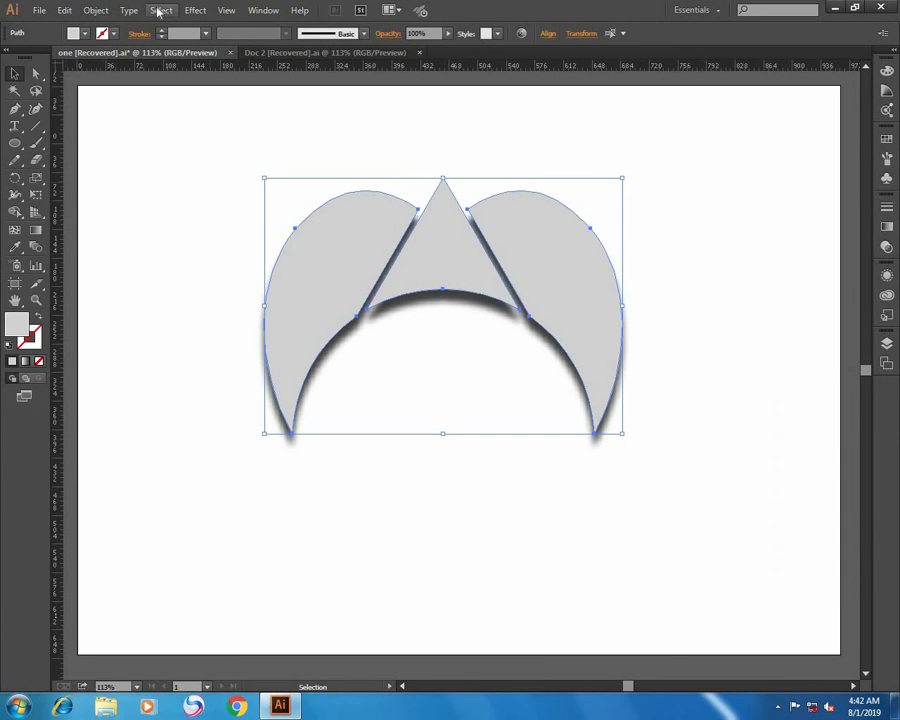
Create inset copies of the three pieces with Offset Path at -12 px, using miter joins and a miter limit of 4.
left_click(90, 10)
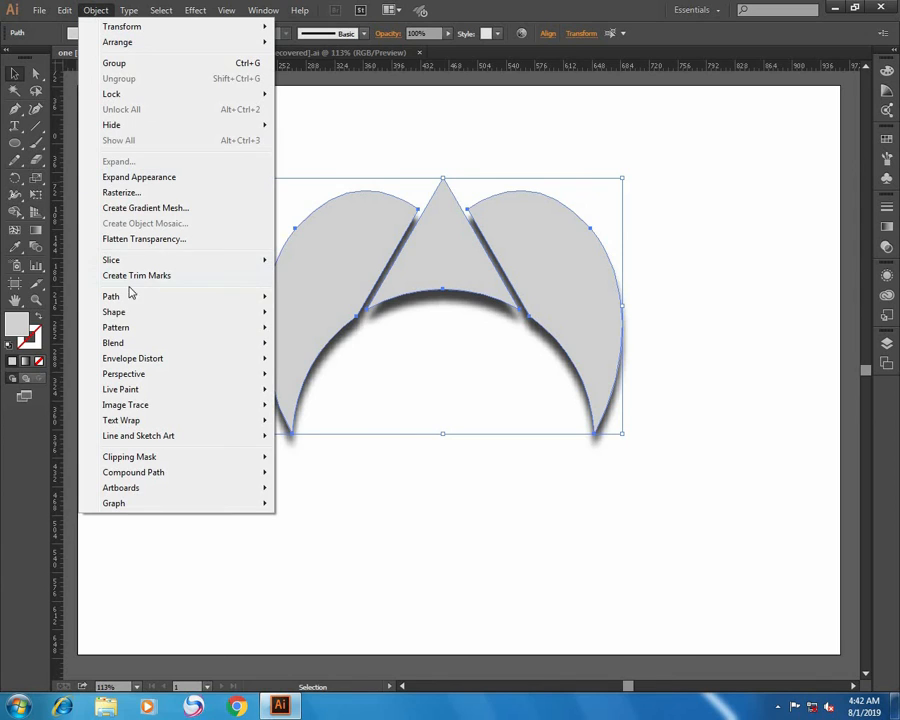
mouse_move(180, 296)
left_click(295, 348)
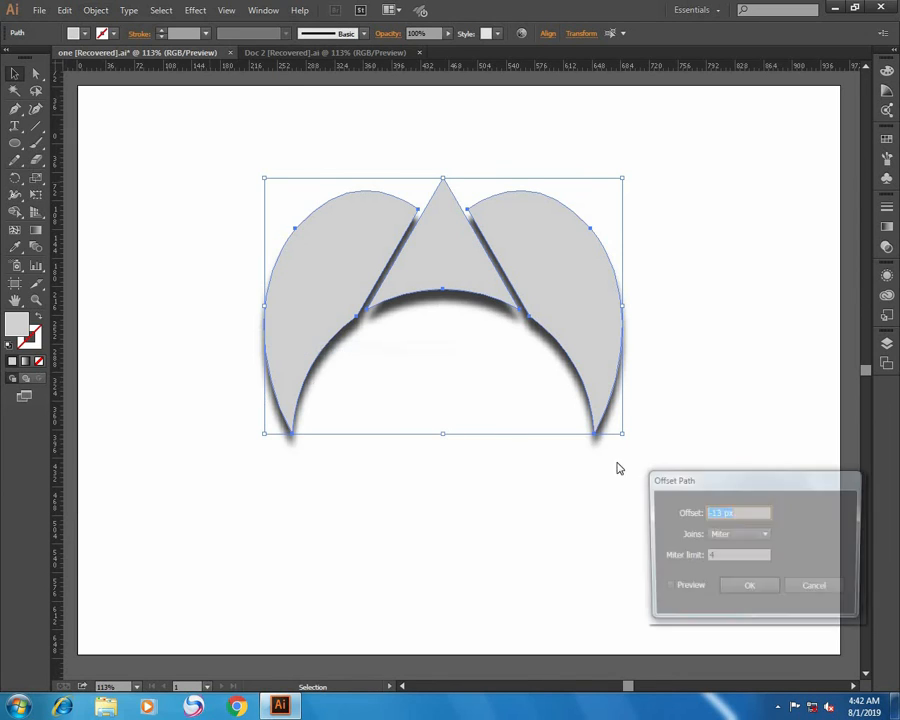
left_click(666, 588)
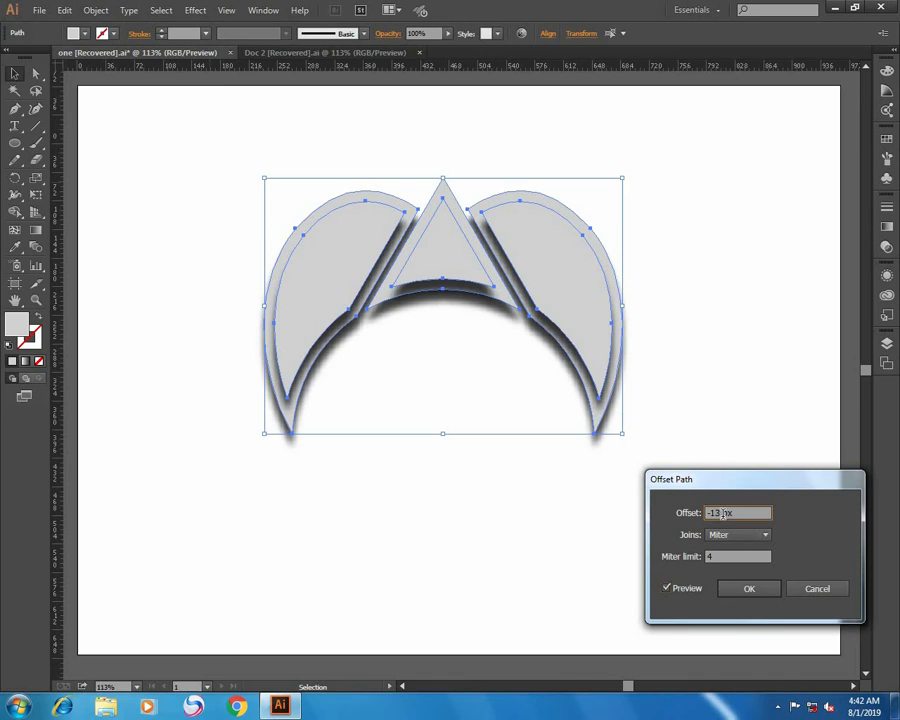
scroll(723, 513, "up", 13)
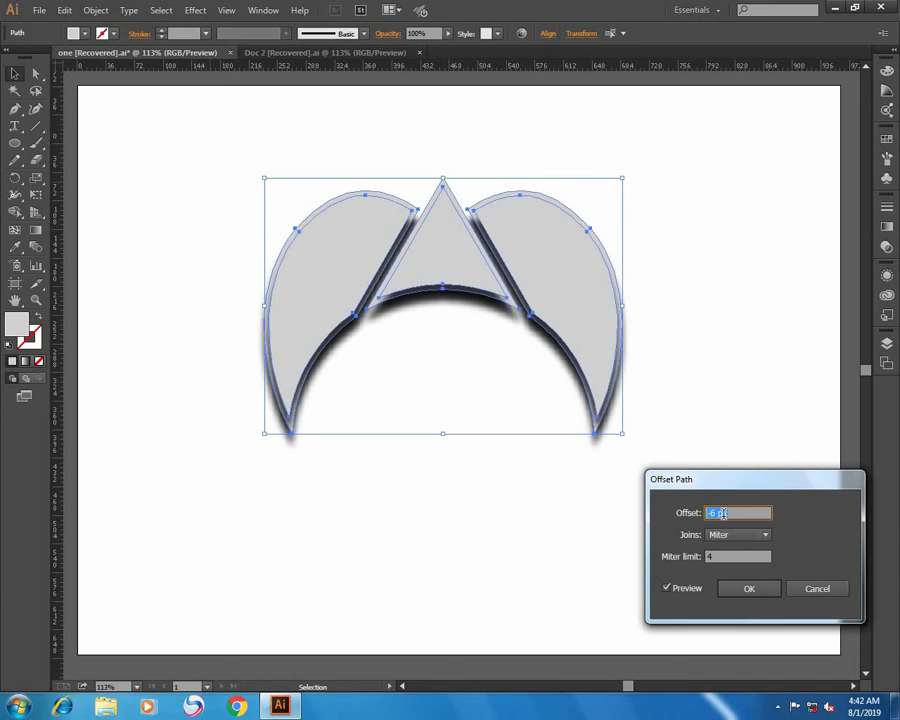
scroll(723, 513, "up", 17)
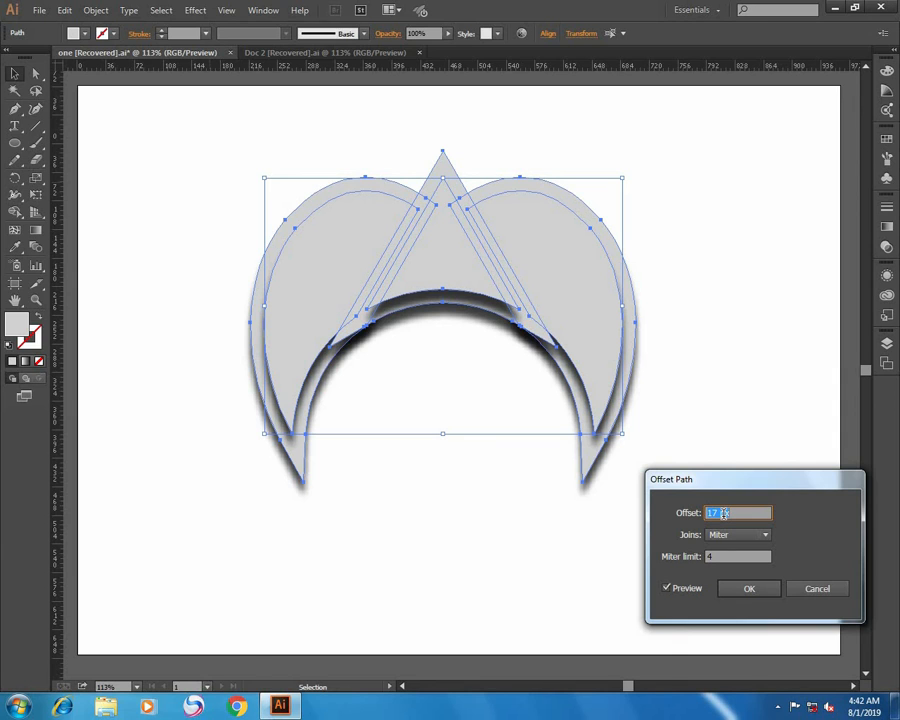
scroll(723, 513, "down", 17)
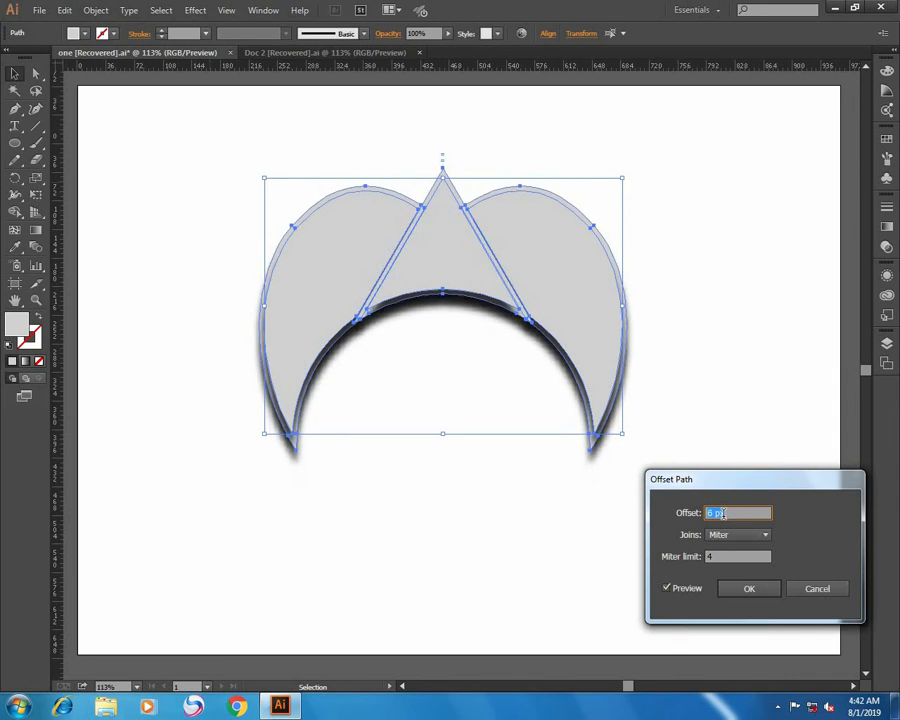
scroll(723, 513, "down", 11)
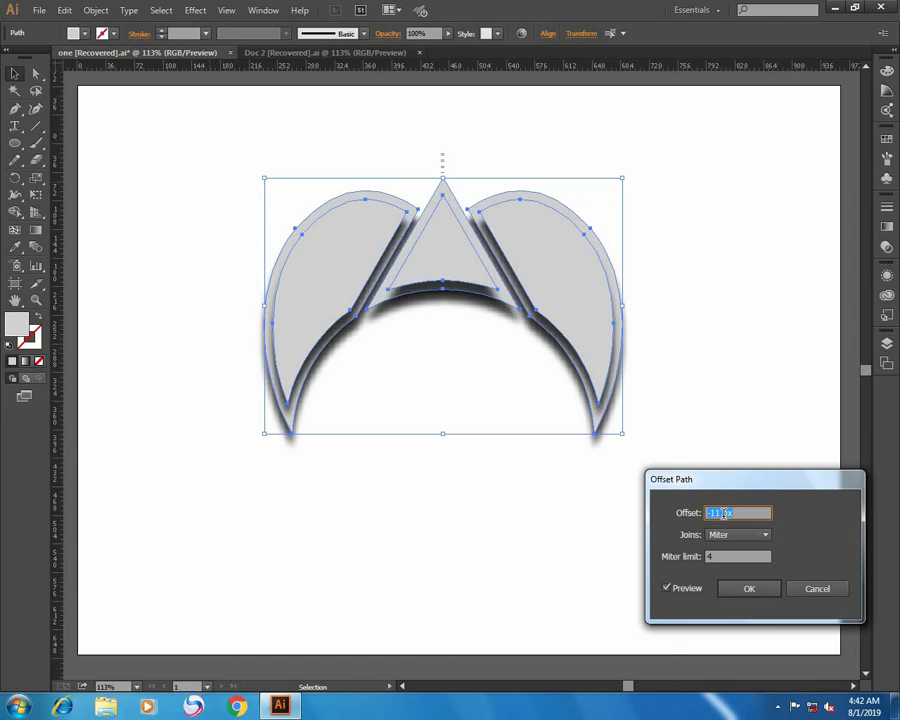
scroll(723, 513, "down", 1)
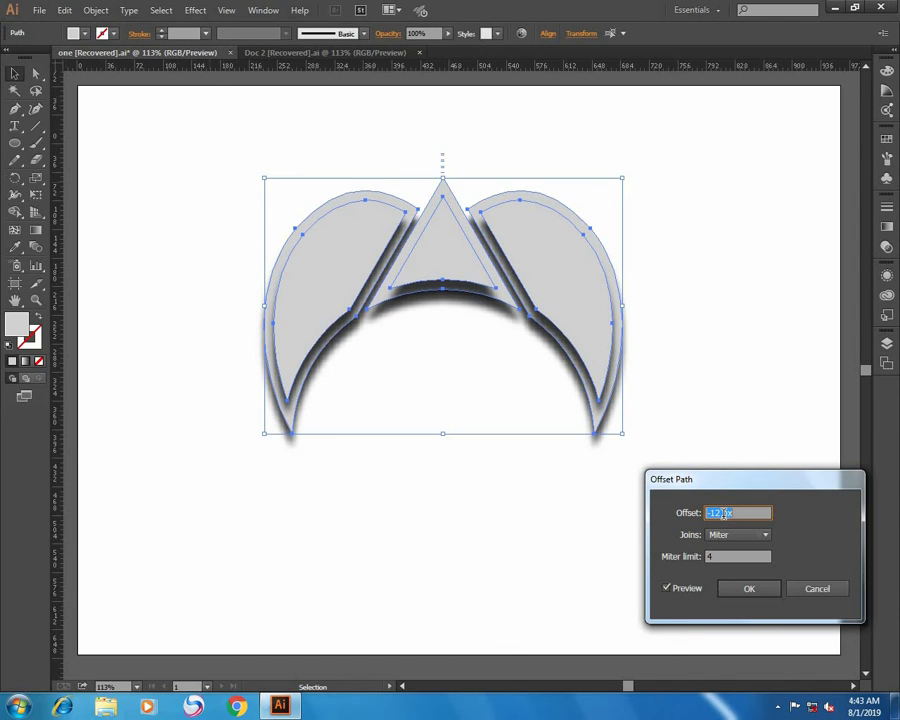
scroll(723, 513, "up", 1)
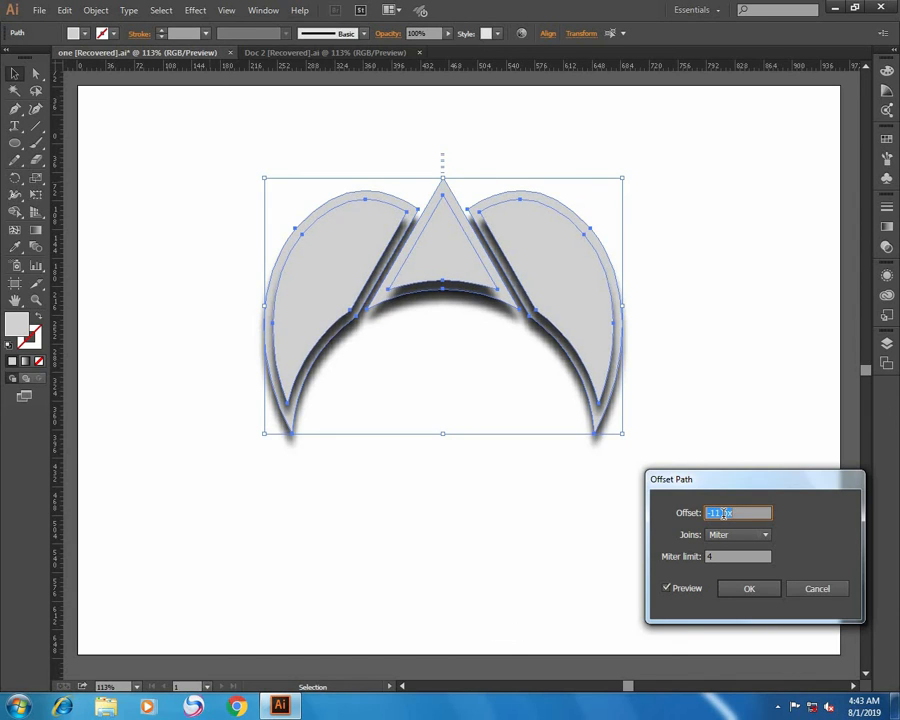
scroll(723, 513, "down", 3)
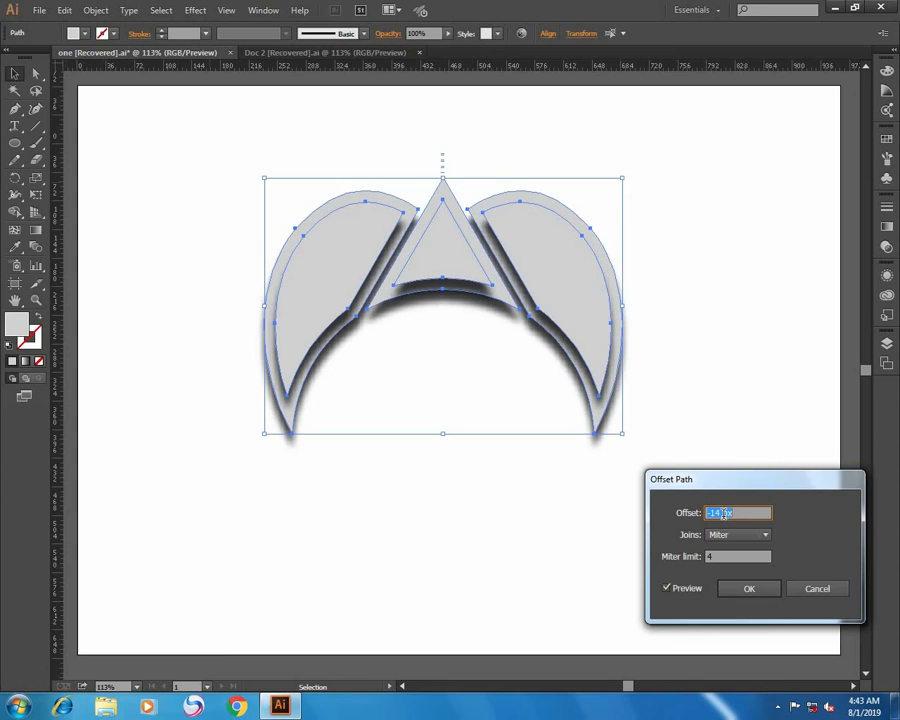
scroll(723, 513, "up", 3)
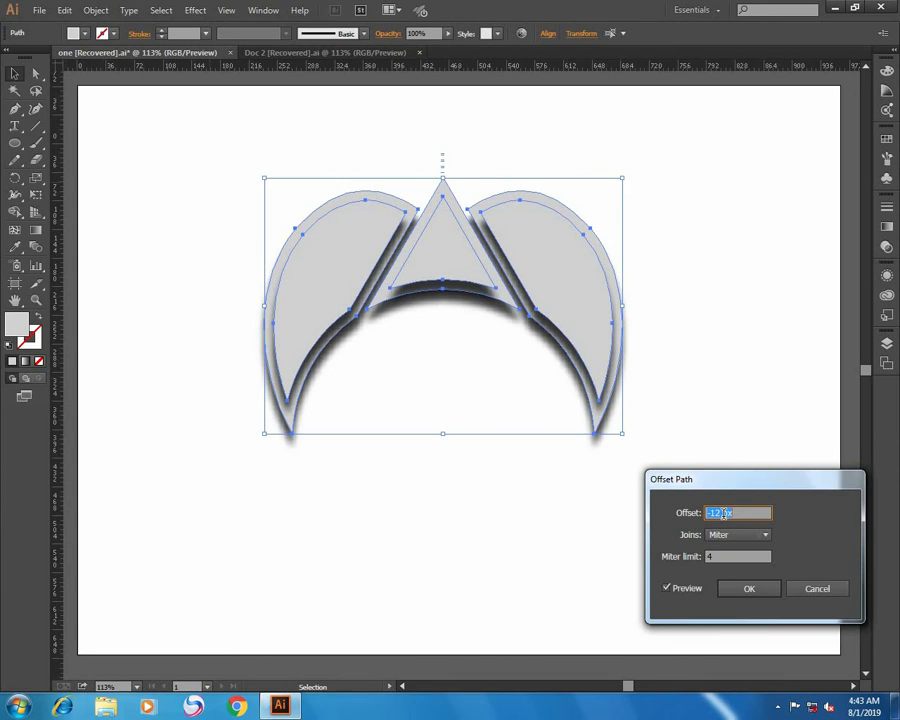
scroll(723, 513, "down", 2)
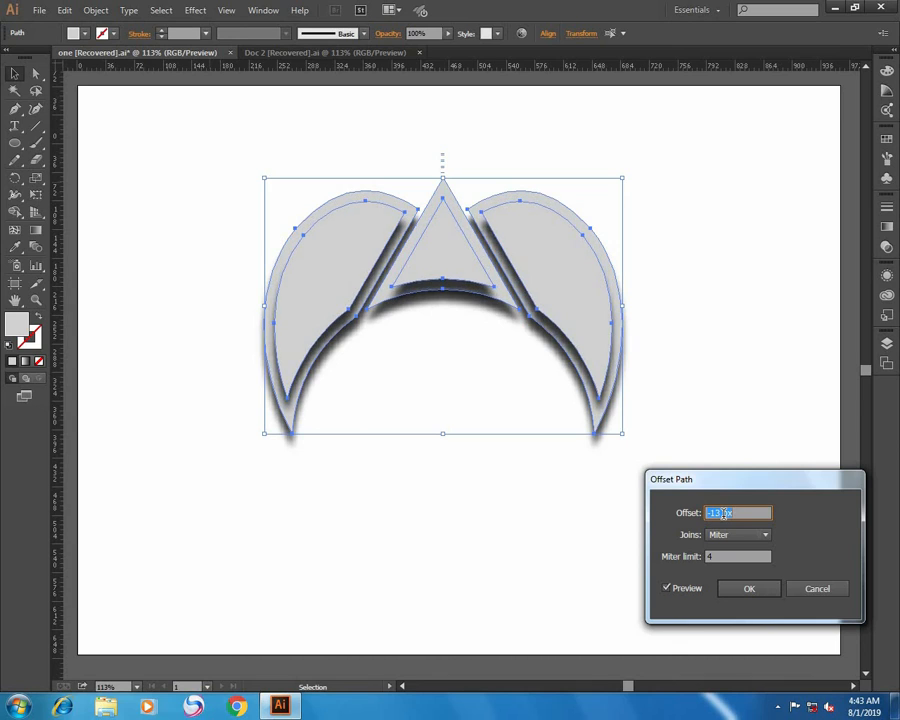
scroll(723, 513, "up", 1)
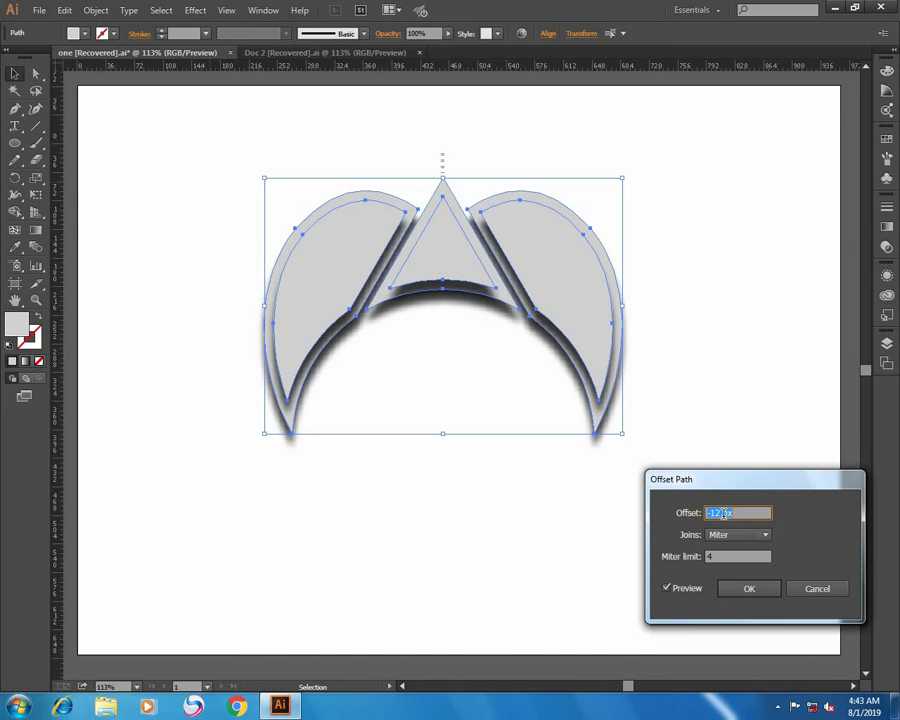
left_click(751, 593)
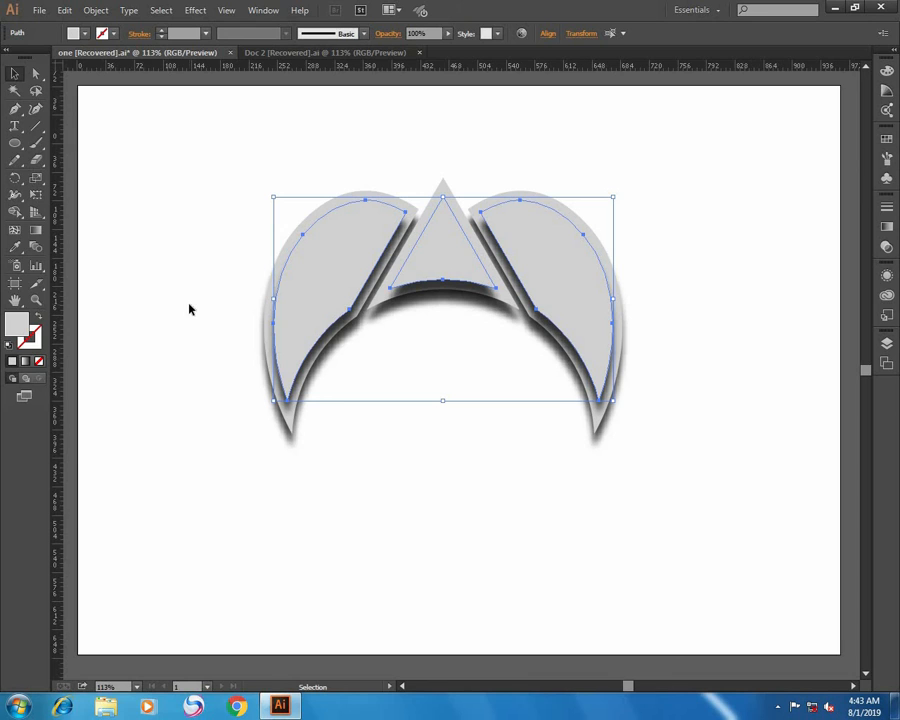
Fill the three inset shapes with the orange-yellow gradient sampled from the swatch square beside the artboard.
left_click_drag(143, 356, 262, 358)
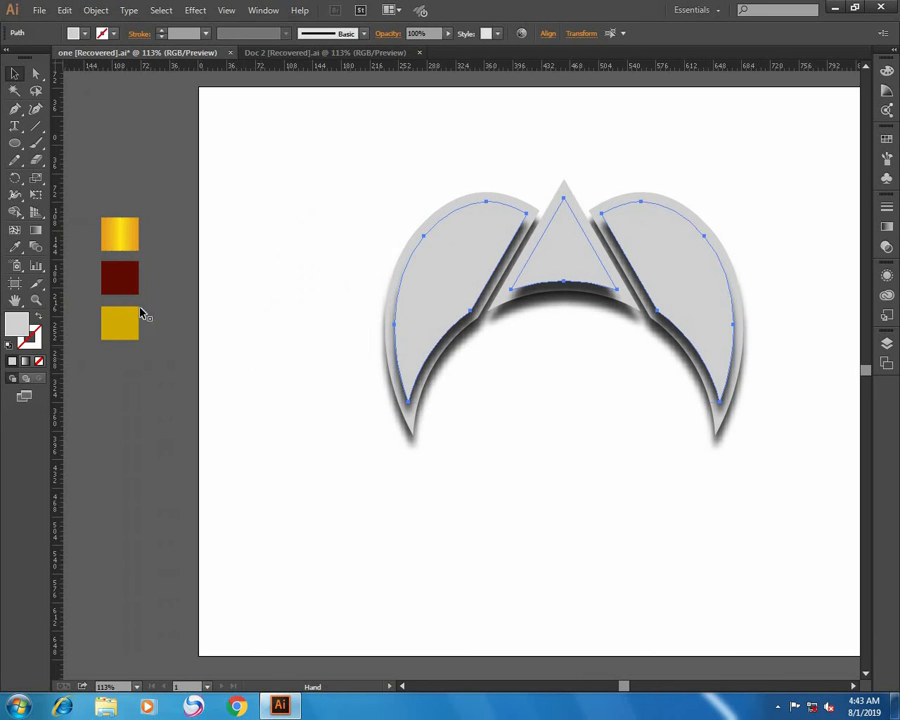
key("i")
left_click(120, 235)
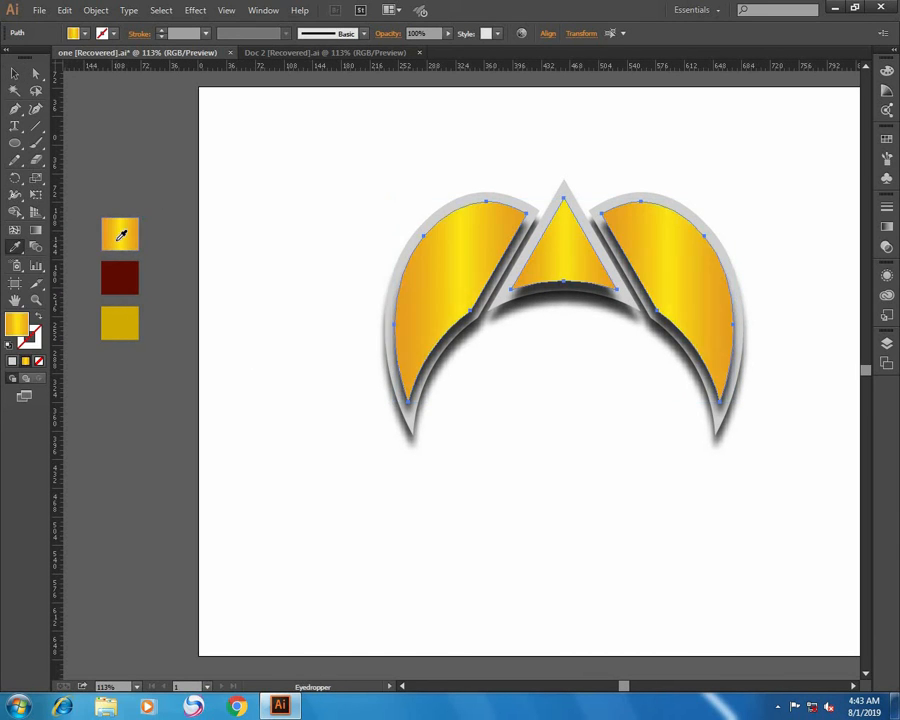
key("v")
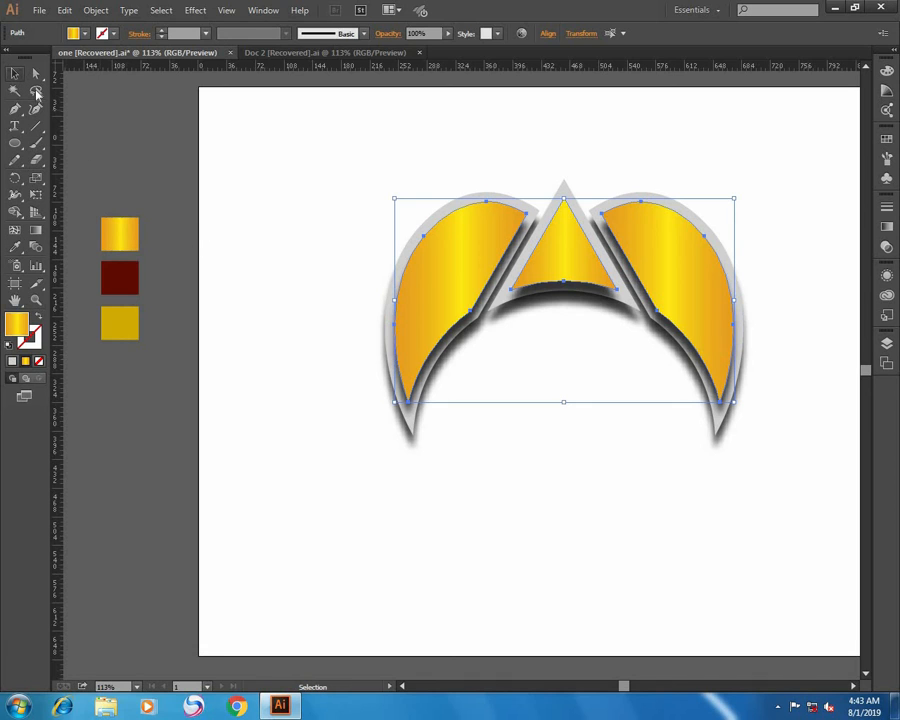
left_click(292, 243)
Select the three outer grey shapes and fill them with the dark yellow sampled from the swatch square beside the artboard.
key("space")
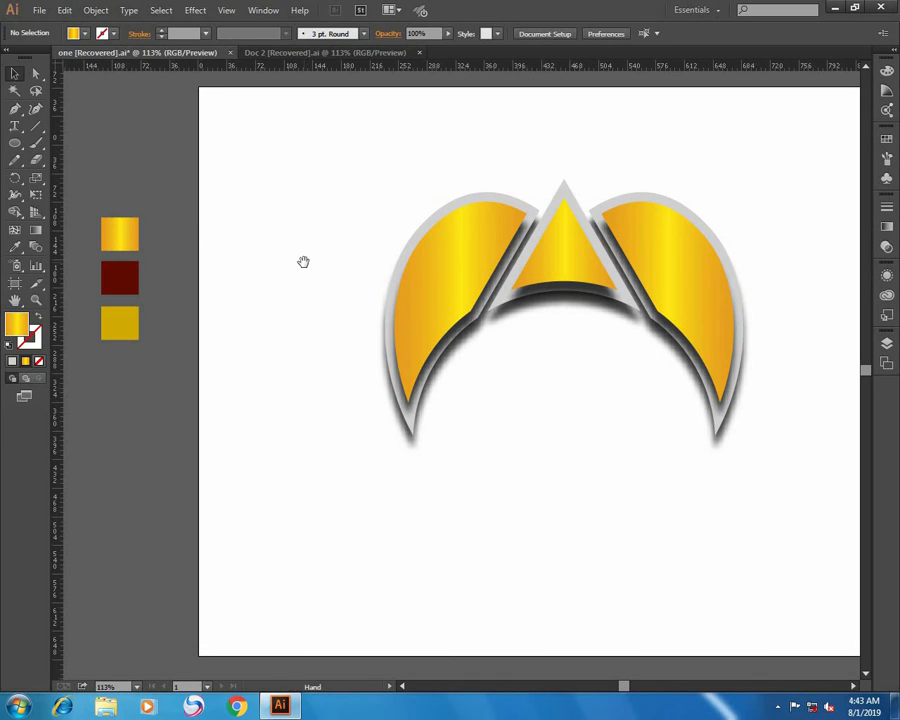
left_click_drag(303, 261, 241, 257)
left_click(337, 258)
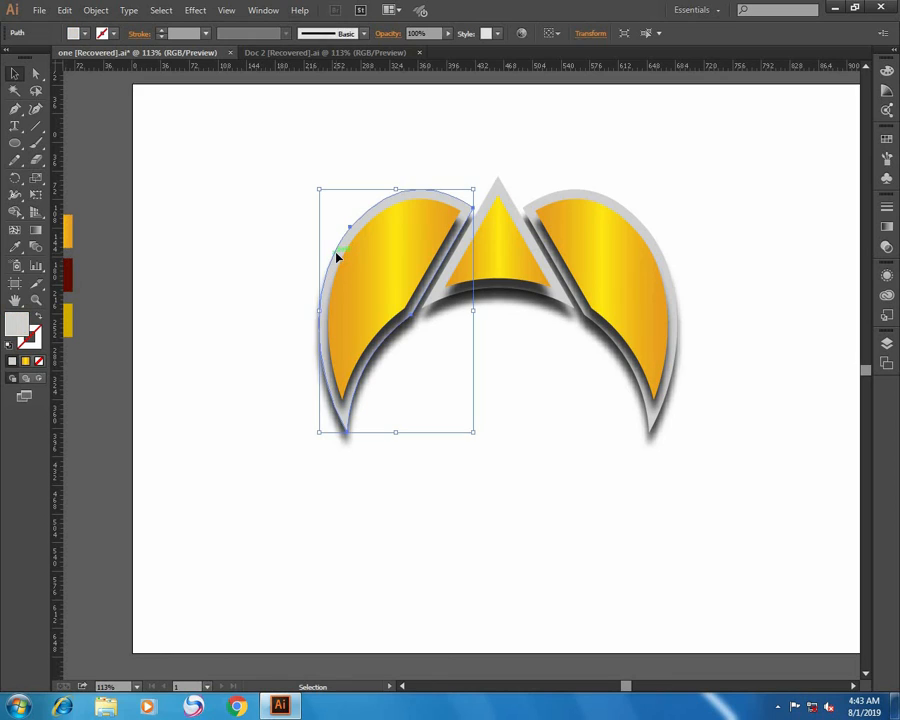
left_click(499, 192, "shift")
left_click(535, 207, "shift")
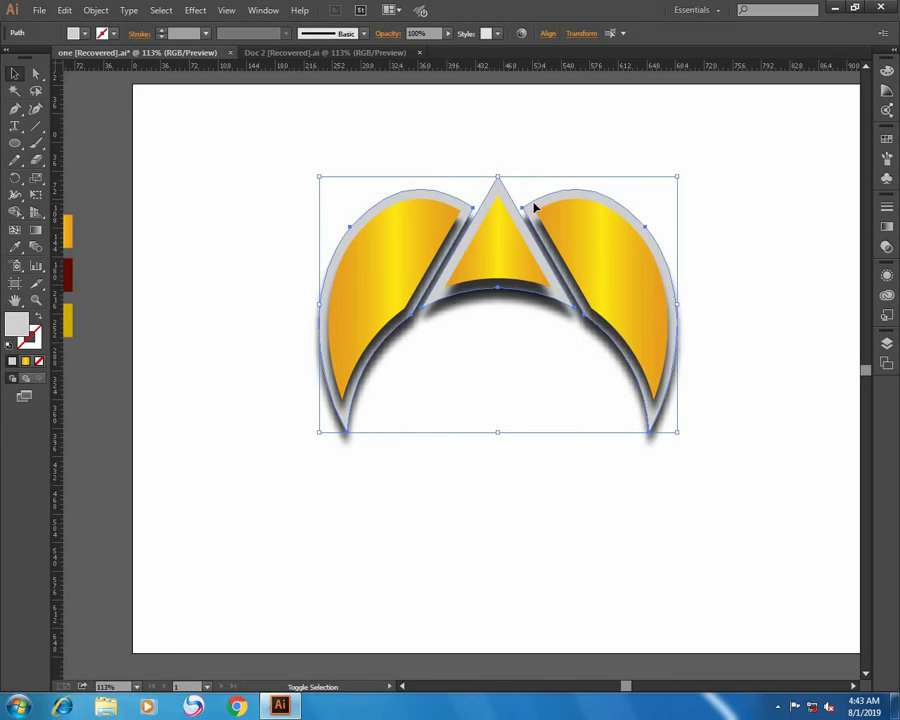
left_click_drag(173, 237, 223, 229)
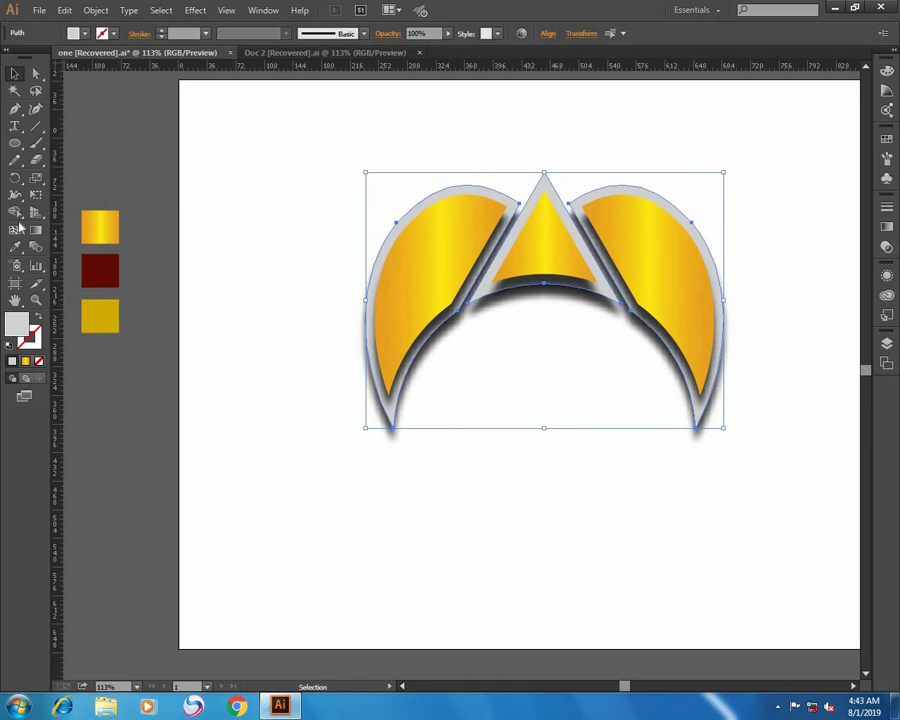
left_click(15, 246)
left_click(102, 308)
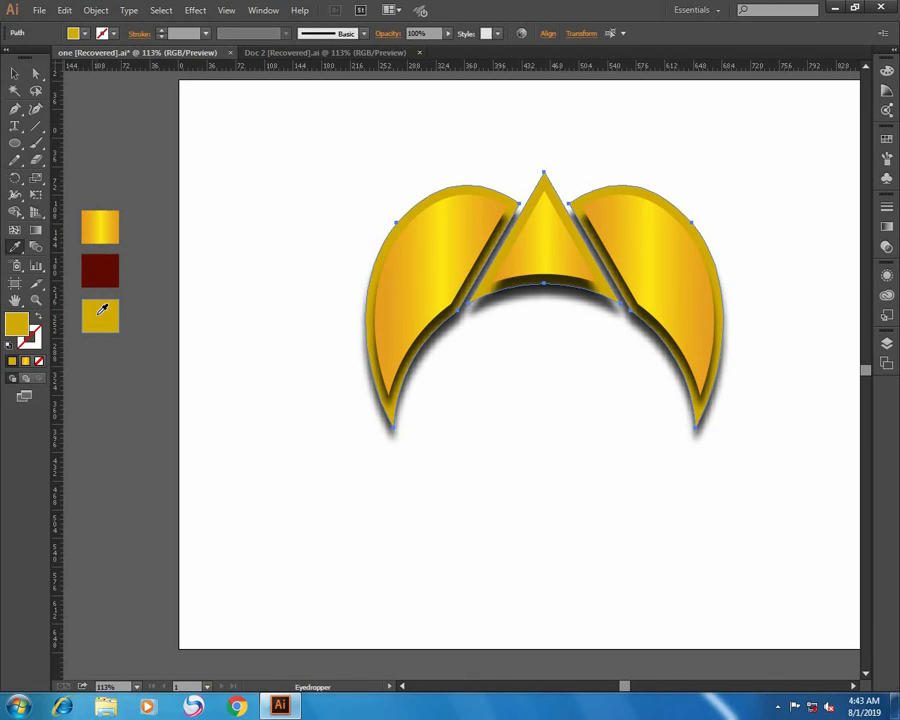
Group all the inner and outer emblem shapes together.
left_click(14, 74)
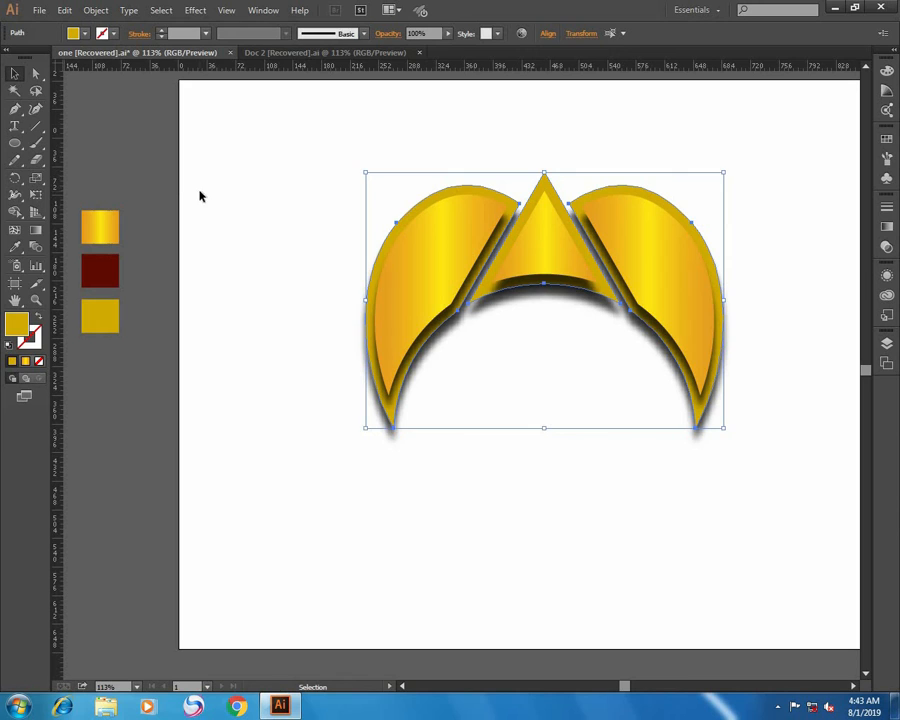
left_click_drag(311, 181, 486, 350)
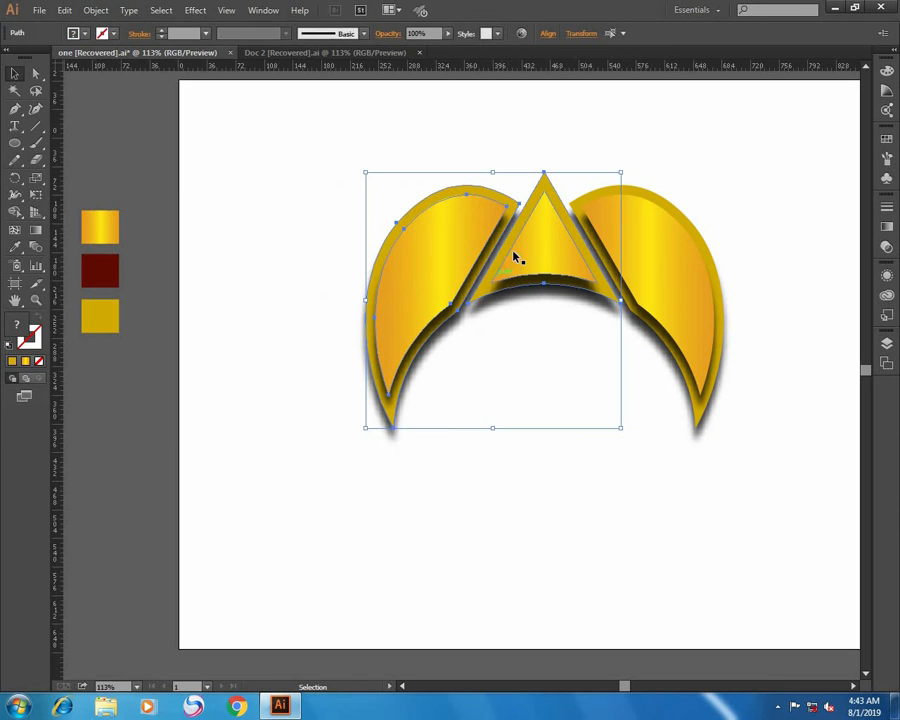
left_click_drag(679, 149, 472, 360)
right_click(452, 228)
left_click(482, 289)
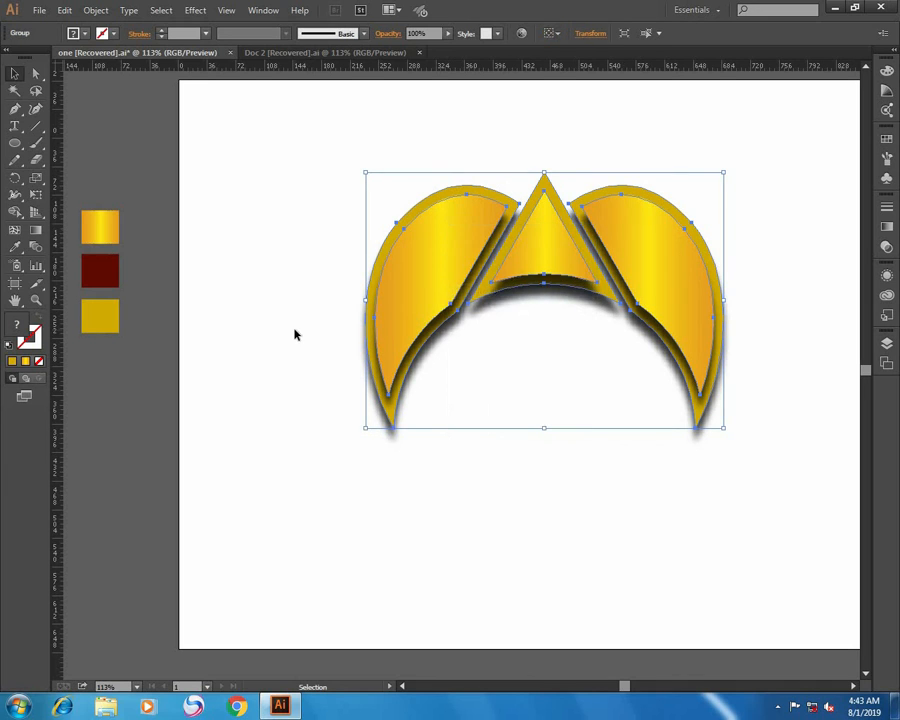
left_click(294, 334)
Enlarge the emblem group proportionally about its centre and move it down to the middle of the artboard.
key("space")
left_click_drag(308, 330, 238, 340)
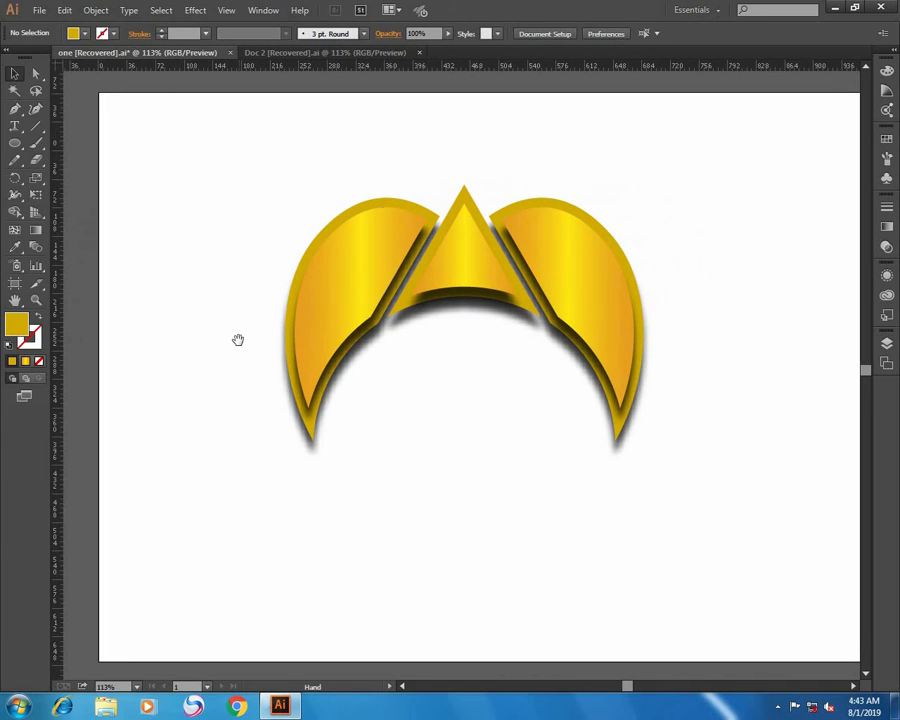
left_click(585, 259)
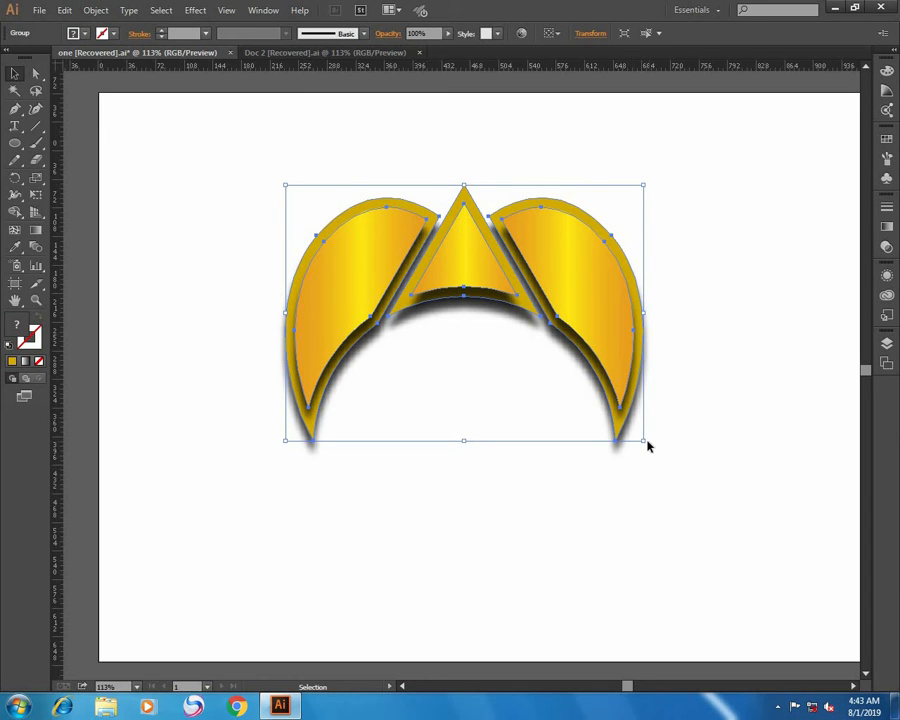
left_click_drag(643, 440, 728, 545)
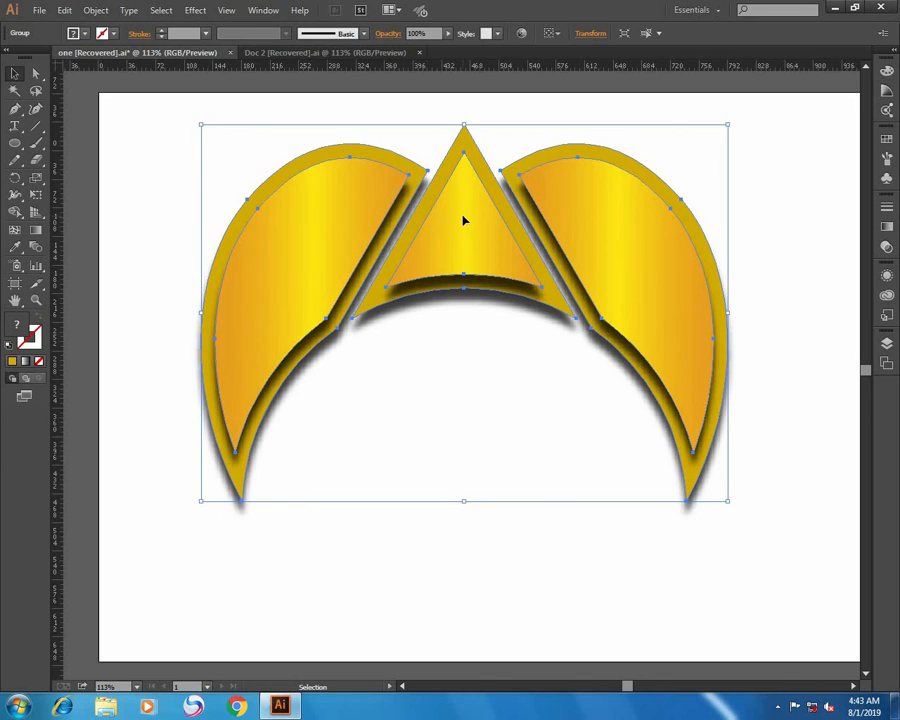
left_click_drag(463, 220, 478, 261)
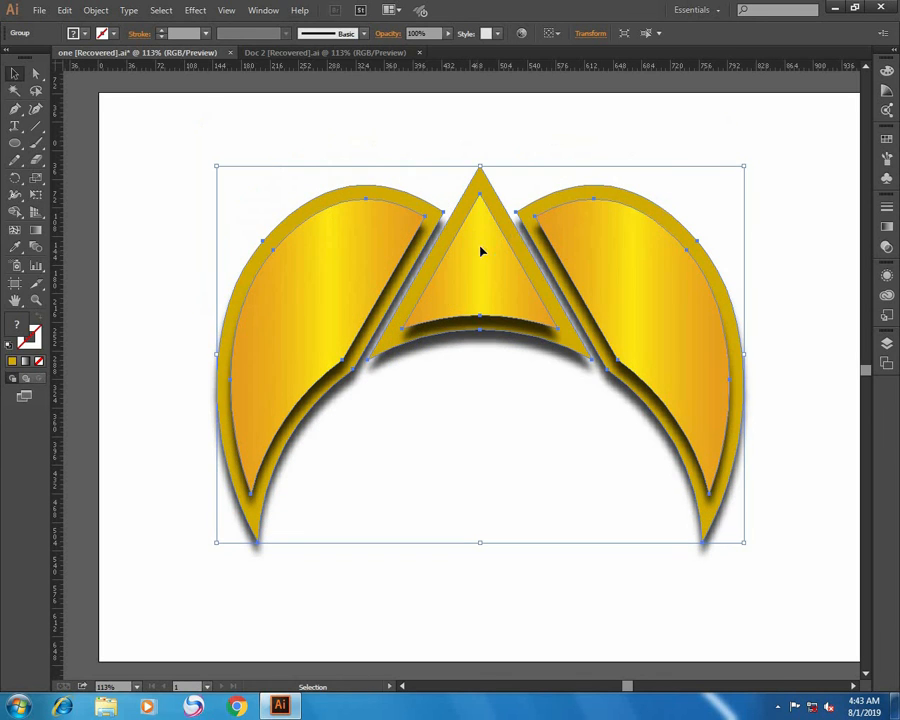
left_click(762, 209)
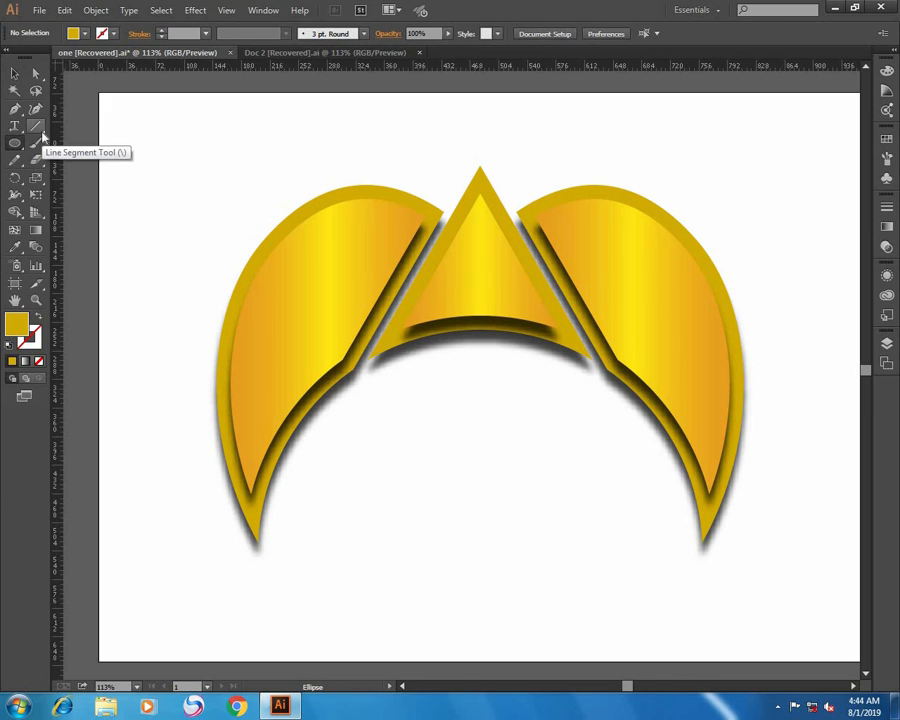
Hide the rulers and draw a rectangle covering the whole artboard, with the default white fill and black stroke.
left_click_drag(14, 145, 95, 141)
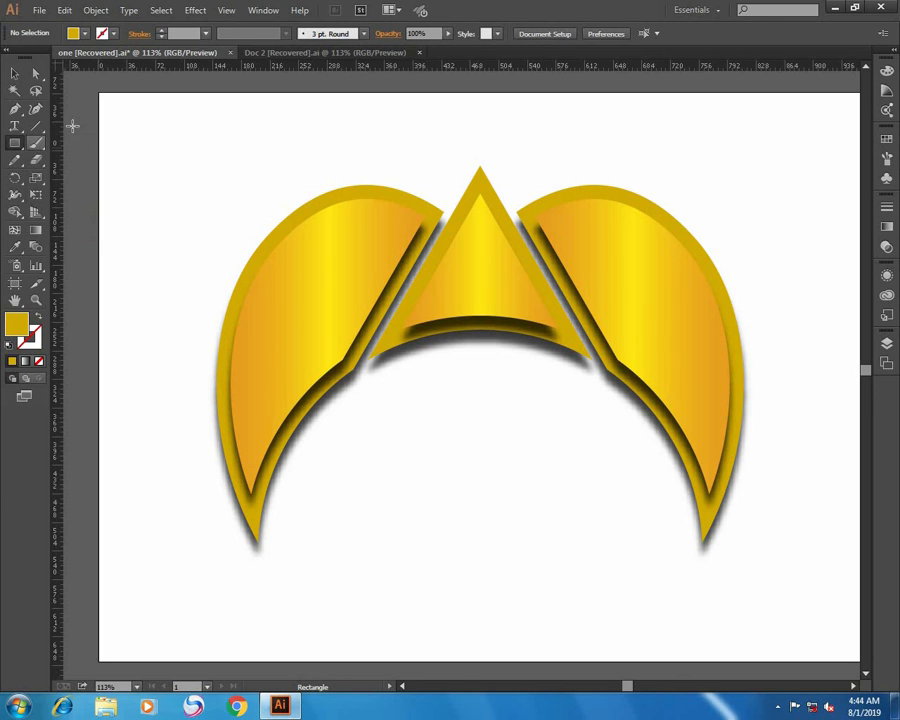
key("ctrl+r")
left_click_drag(77, 88, 838, 657)
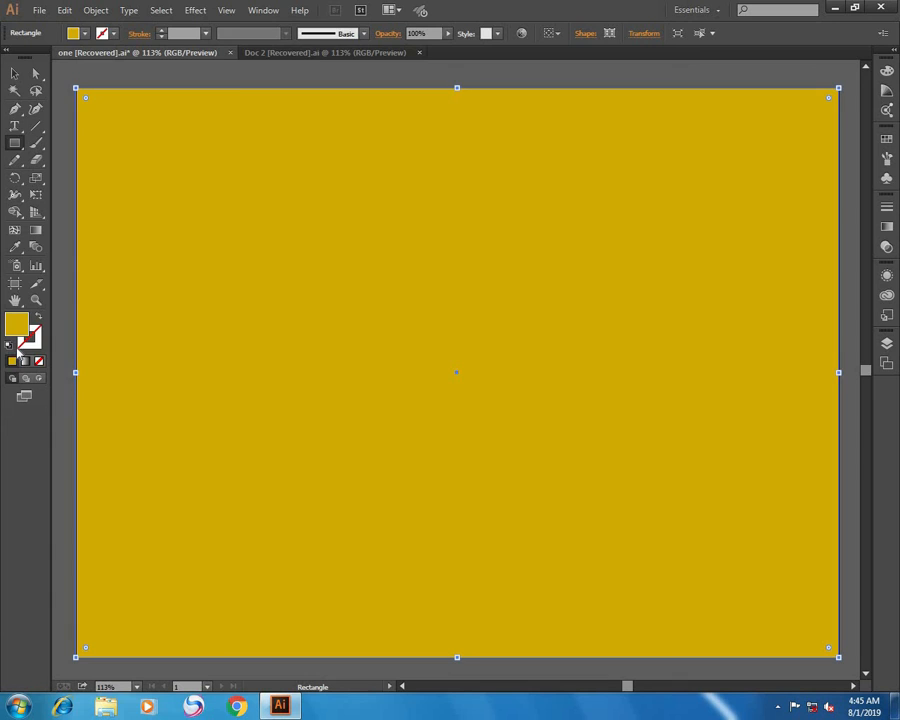
left_click(9, 345)
Fill the artboard-sized rectangle with the dark red sampled from the swatch square beside the artboard.
left_click(14, 73)
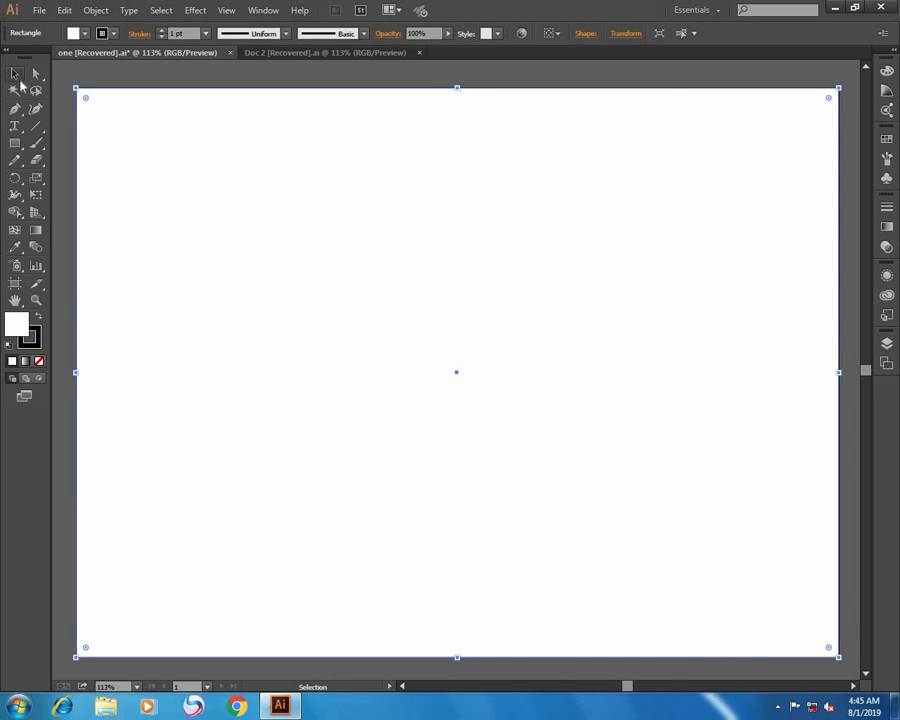
key("space")
left_click_drag(113, 205, 207, 197)
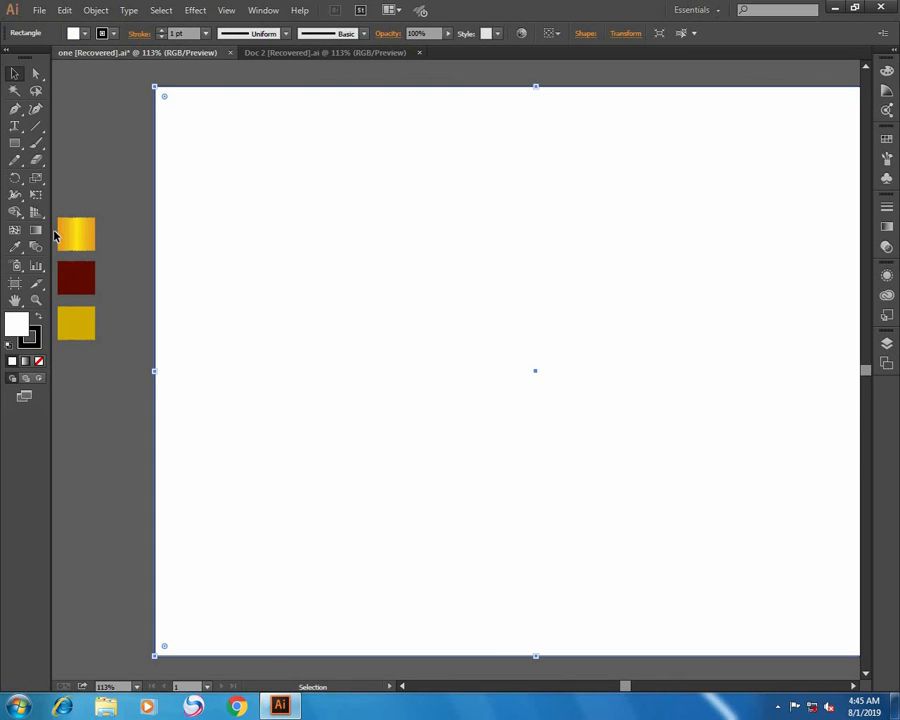
key("i")
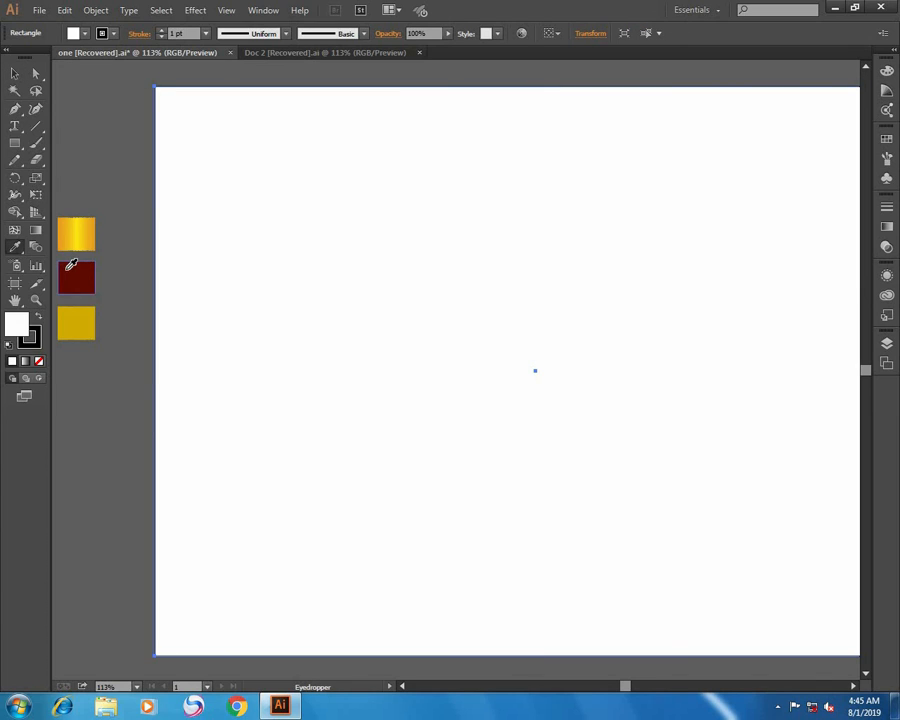
left_click(71, 265)
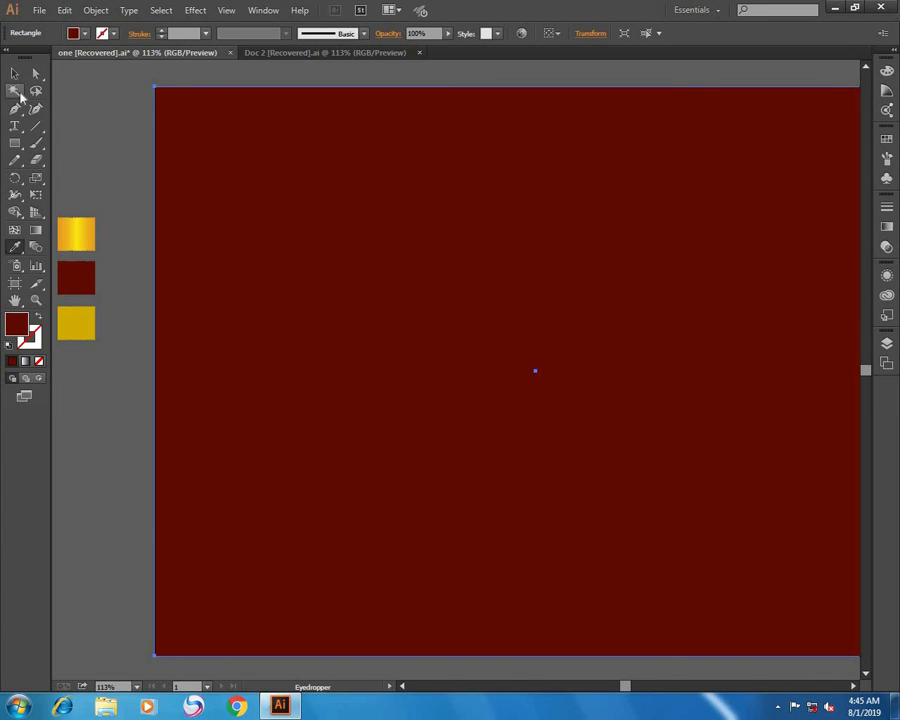
left_click(14, 73)
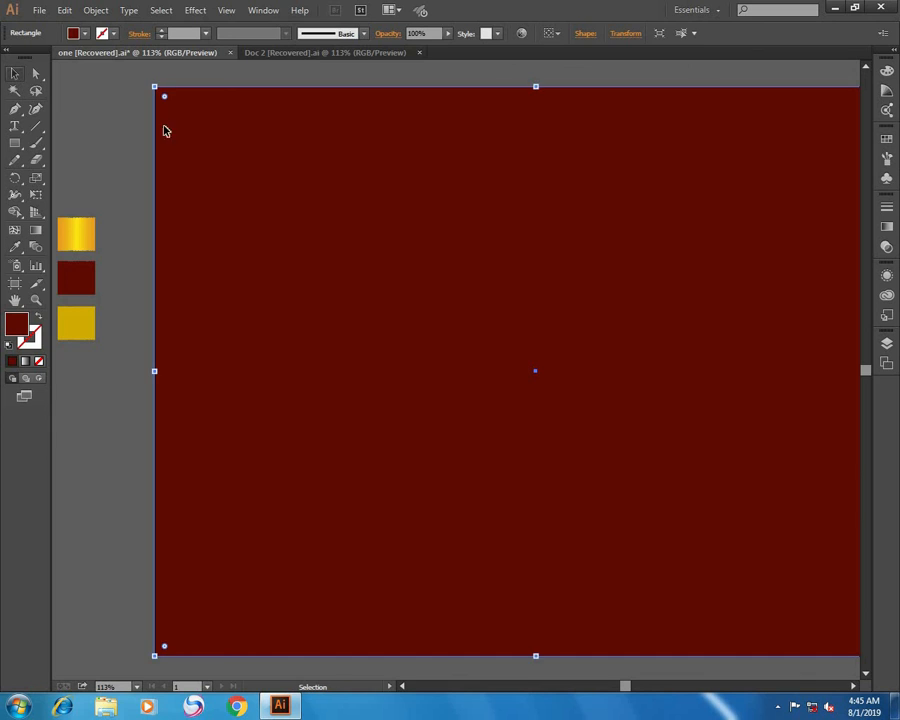
Send the dark red rectangle to the back, behind the gold emblem.
left_click_drag(357, 211, 276, 213)
right_click(278, 218)
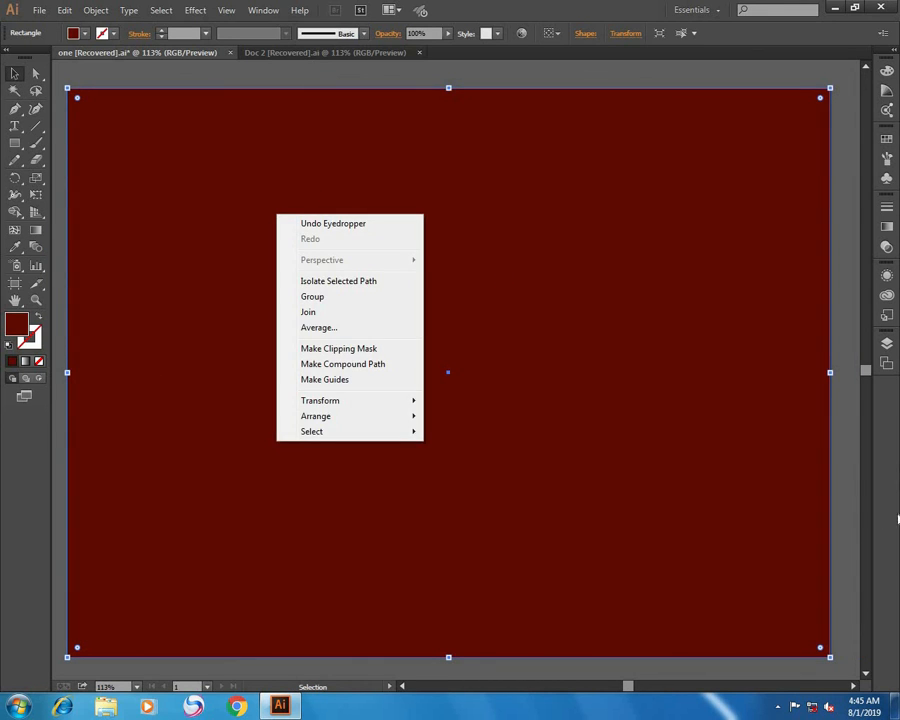
mouse_move(361, 421)
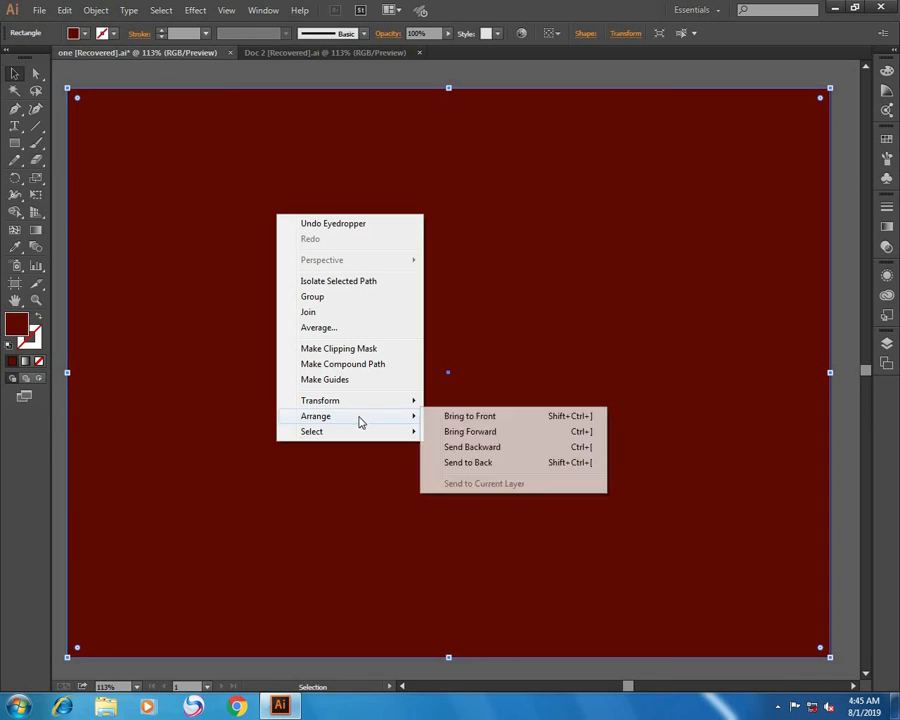
left_click(452, 463)
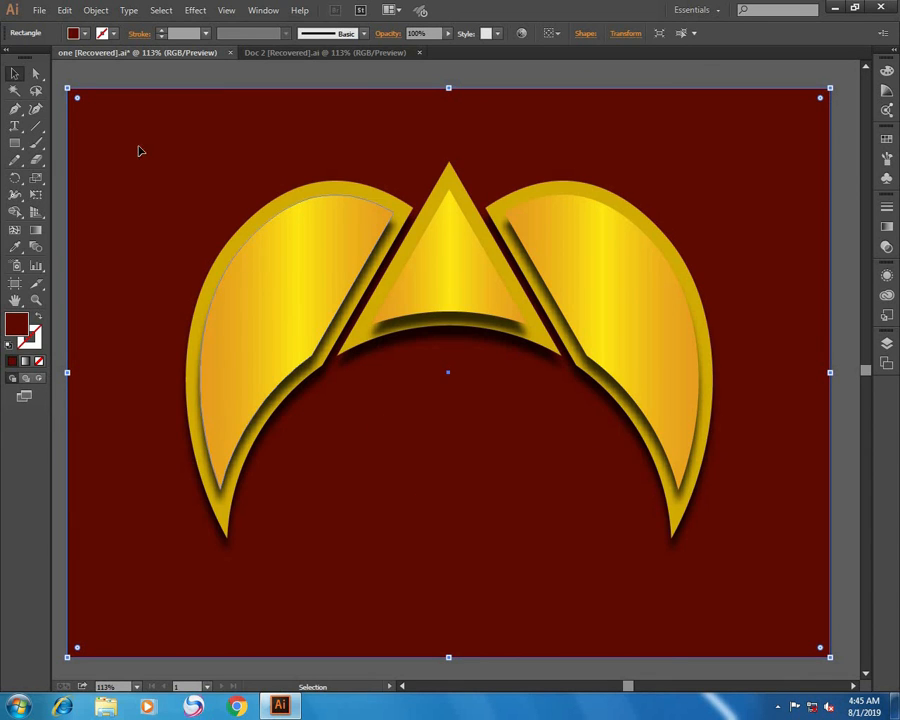
left_click(99, 75)
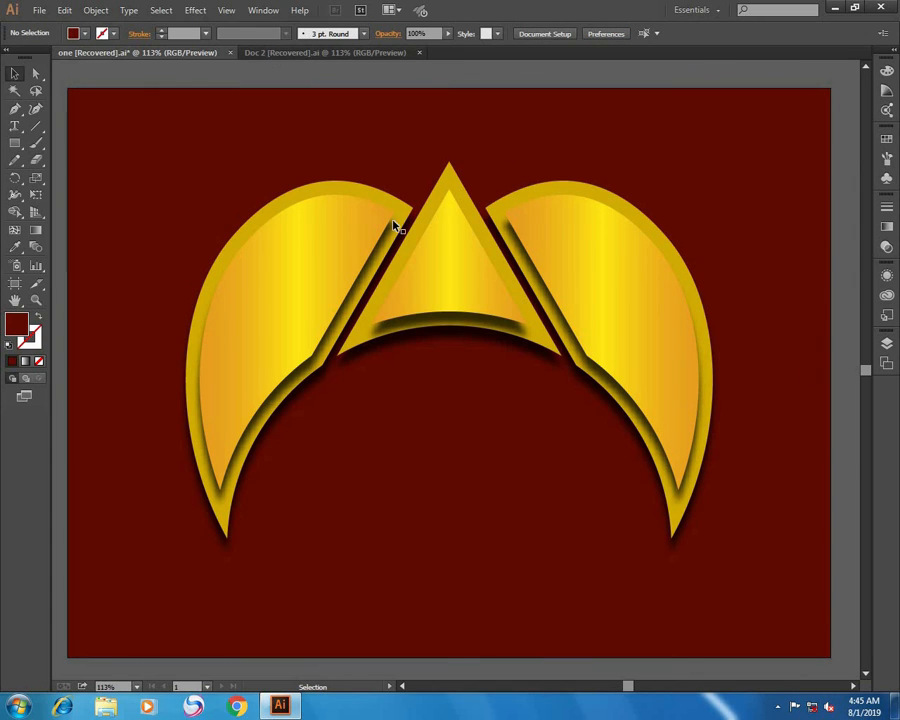
Scale the emblem group up proportionally about its centre until it nearly fills the dark red background.
left_click(374, 249)
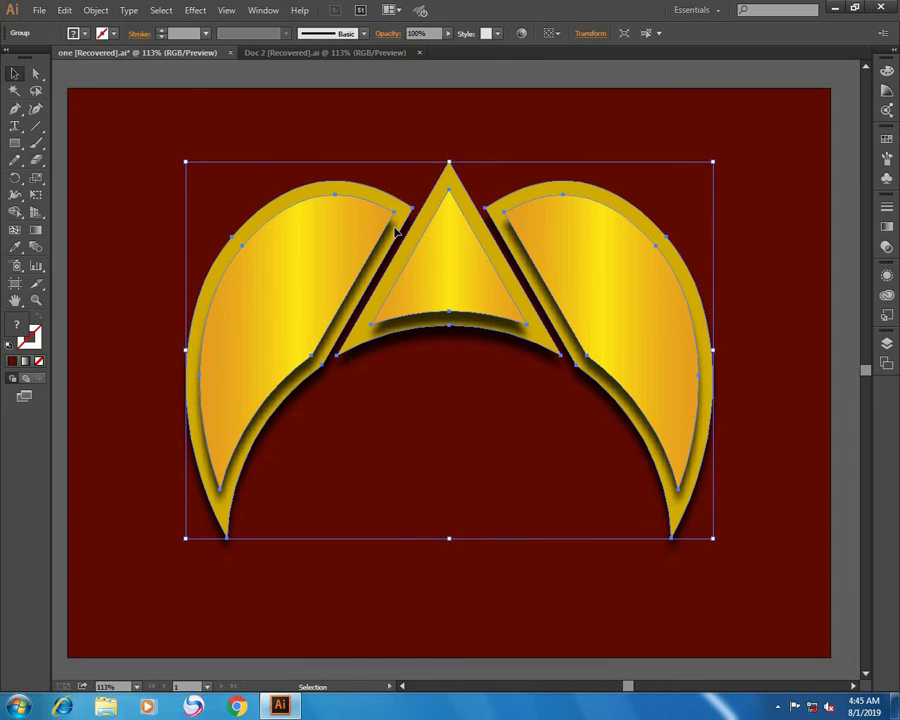
left_click(499, 67)
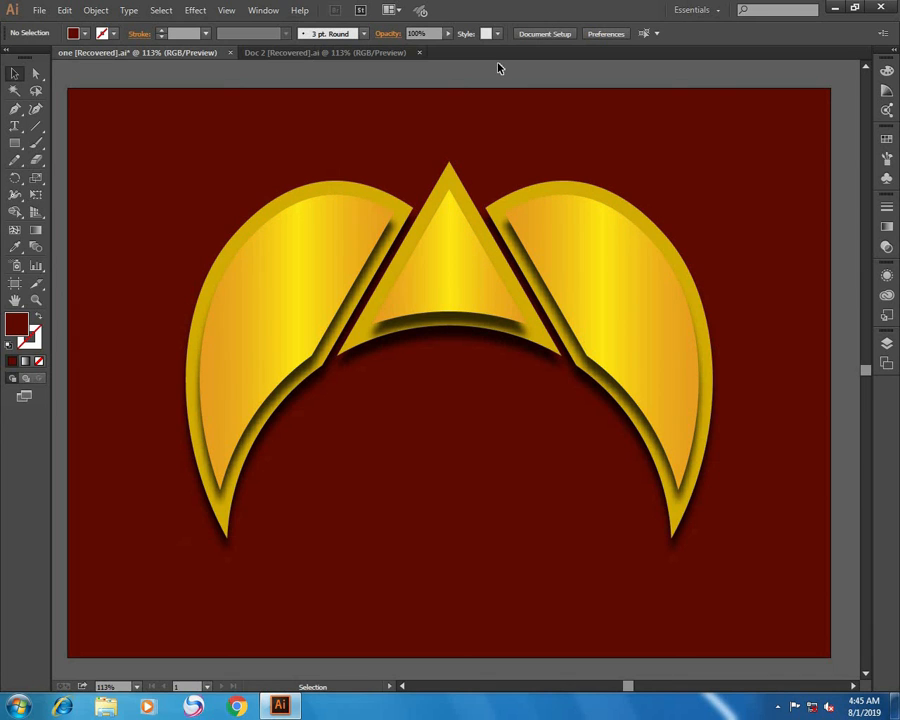
left_click(610, 290)
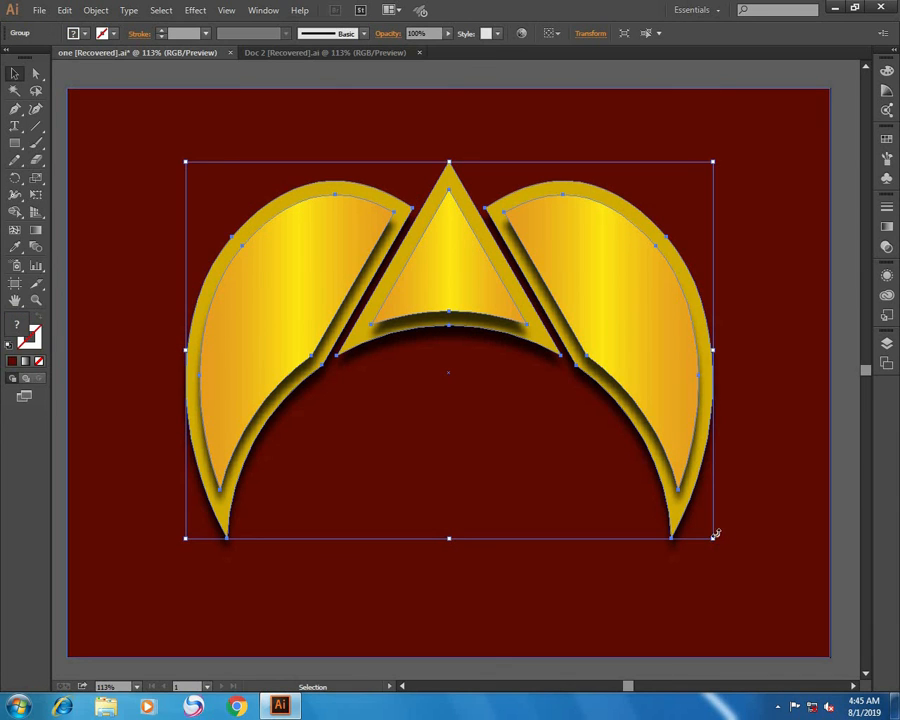
left_click_drag(712, 539, 773, 577)
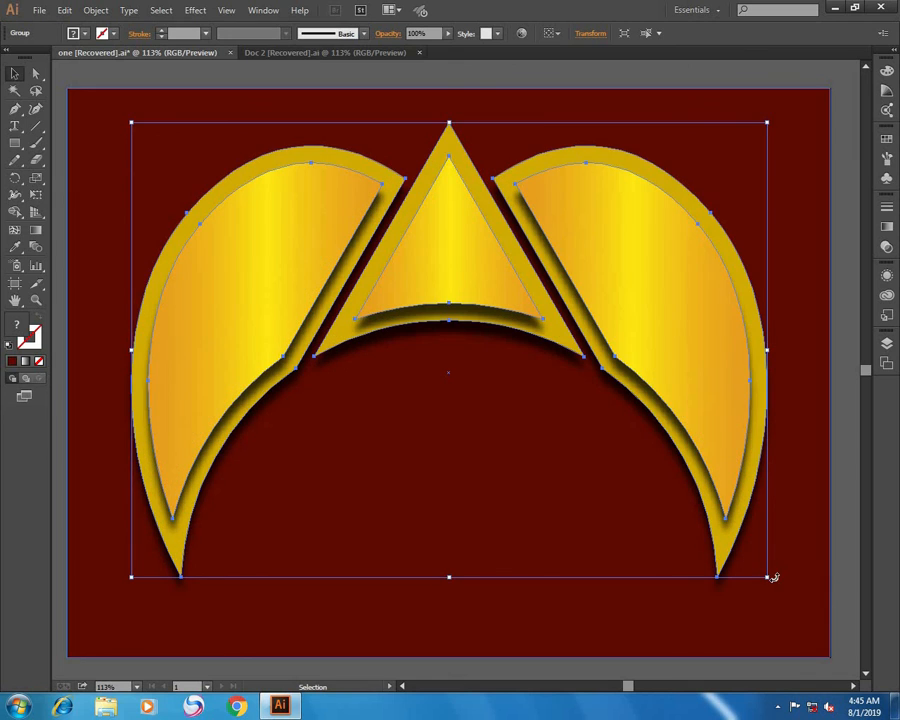
left_click(808, 516)
left_click(277, 68)
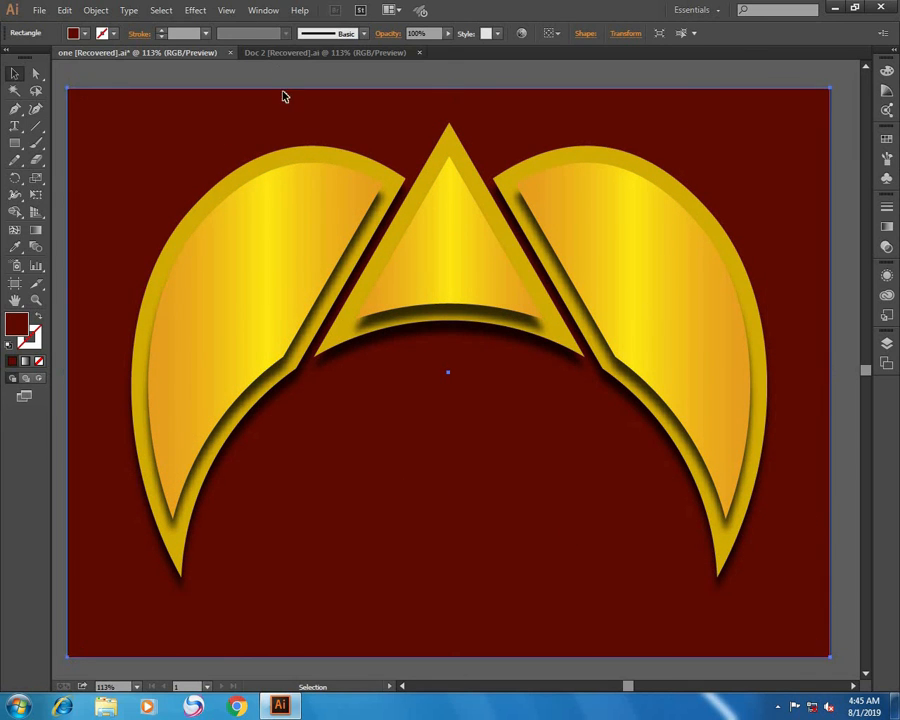
left_click_drag(426, 461, 439, 460)
Select the emblem together with the background rectangle and align them to their vertical centres.
left_click(362, 191)
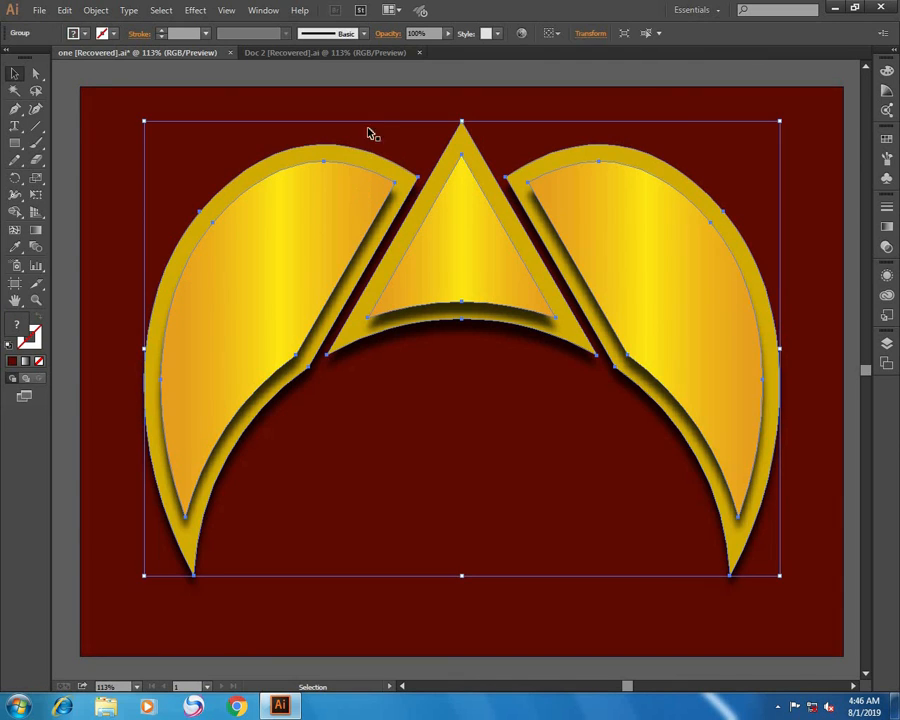
key("ctrl+a")
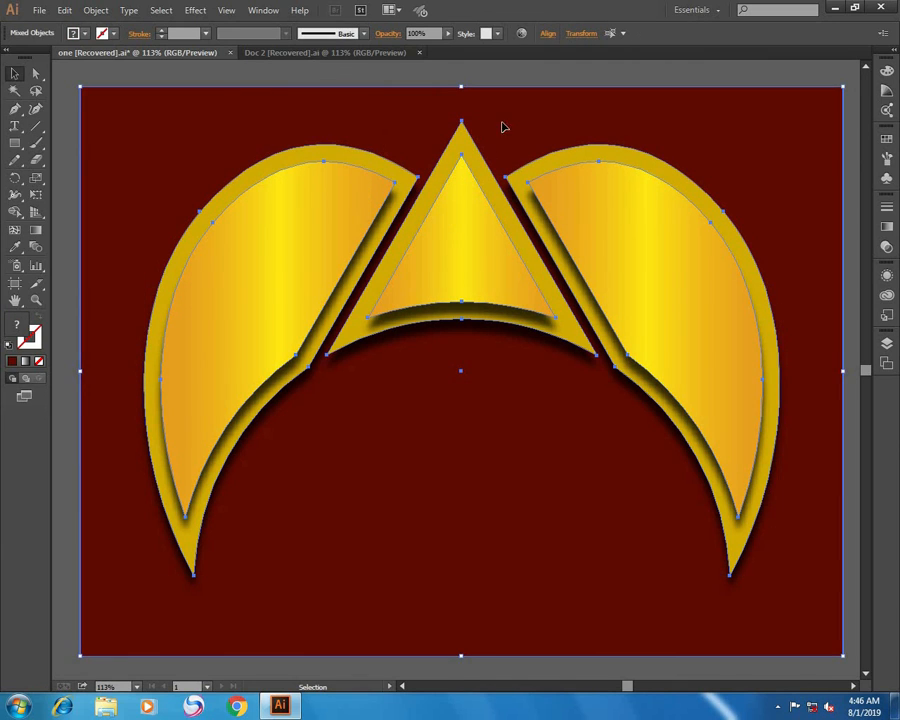
left_click(547, 34)
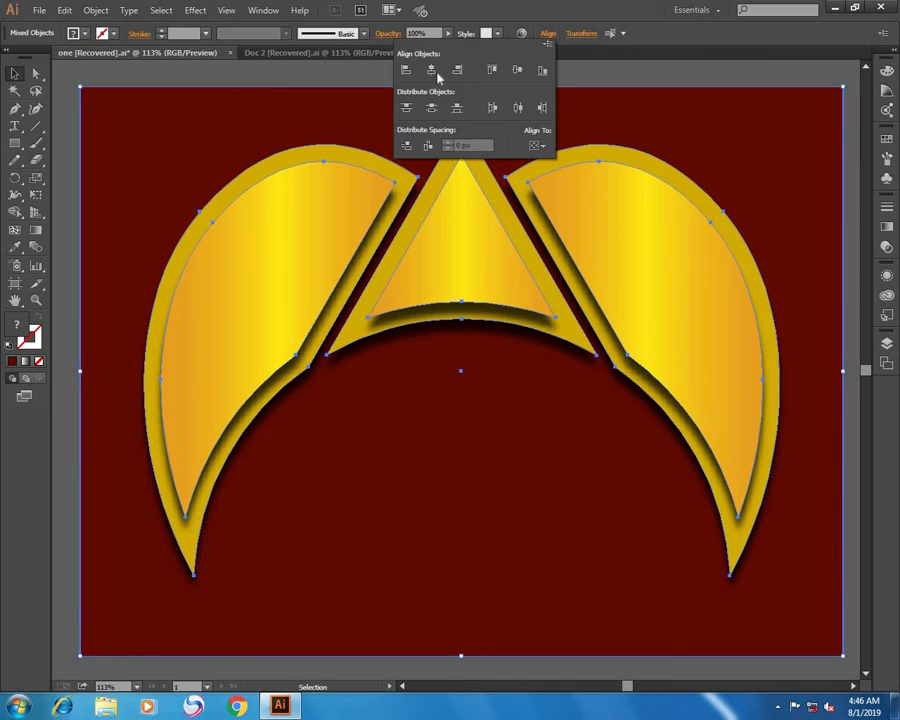
left_click(517, 73)
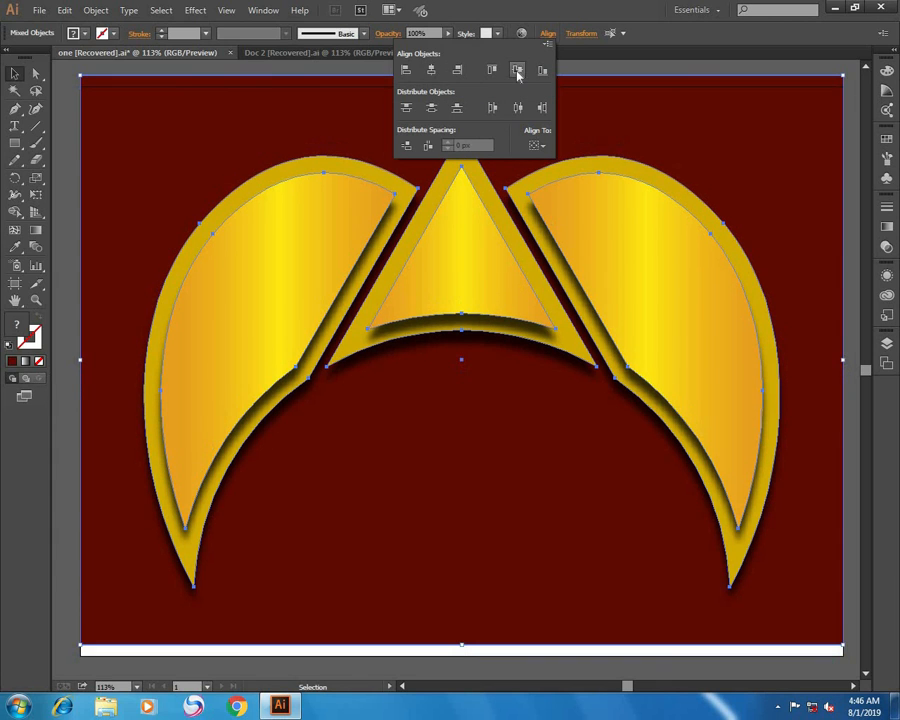
left_click(629, 74)
left_click(630, 73)
left_click_drag(630, 73, 546, 215)
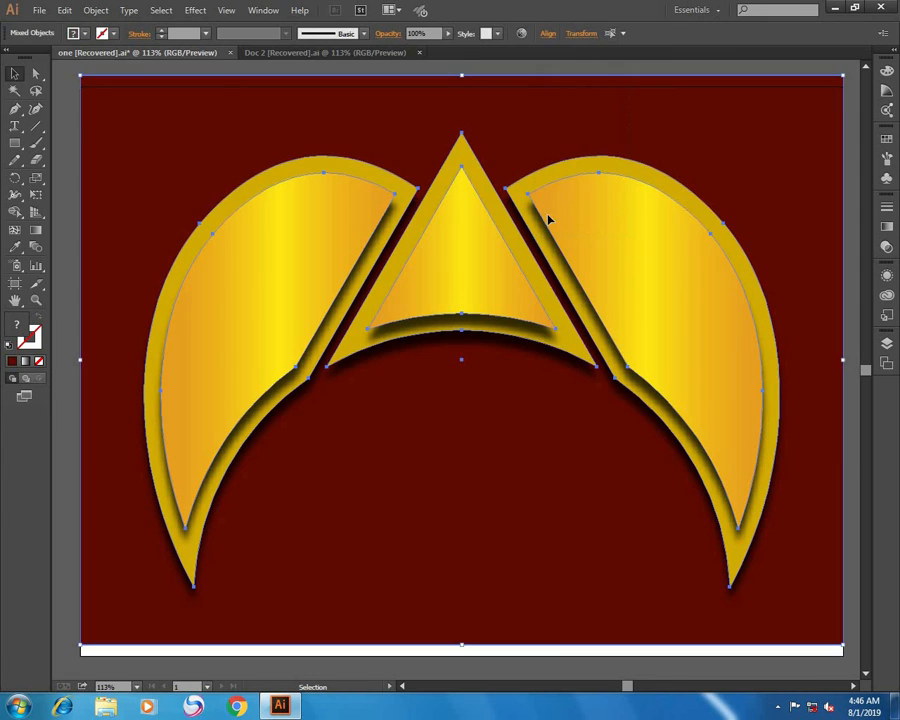
Group the emblem with its background and move the group down so the background covers the artboard exactly.
right_click(554, 214)
left_click(582, 279)
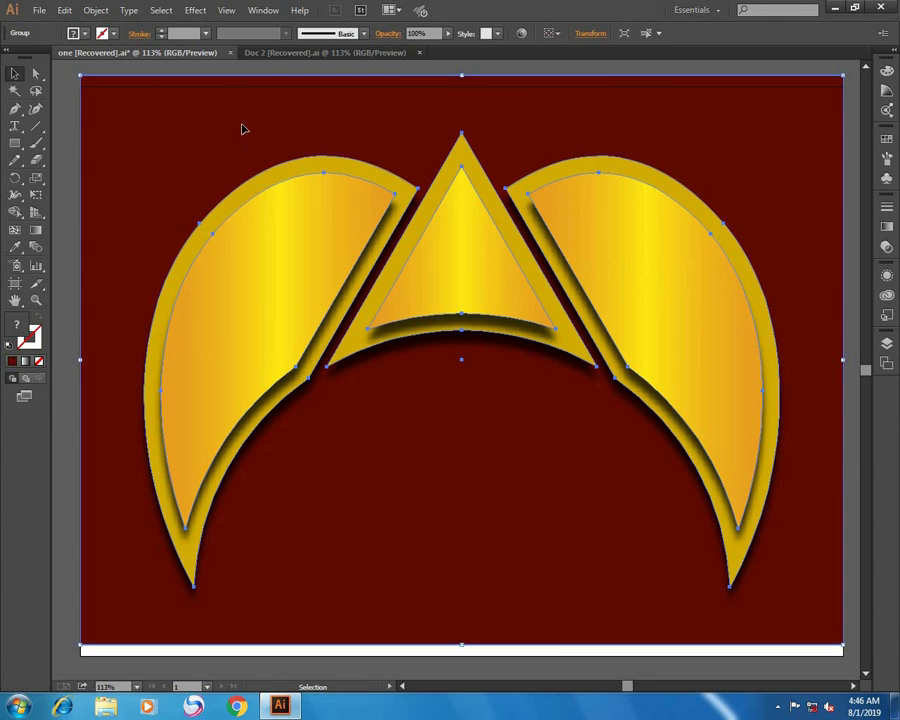
mouse_move(267, 131)
left_mouse_down()
mouse_move(268, 139)
mouse_move(265, 108)
mouse_move(270, 142)
left_mouse_up()
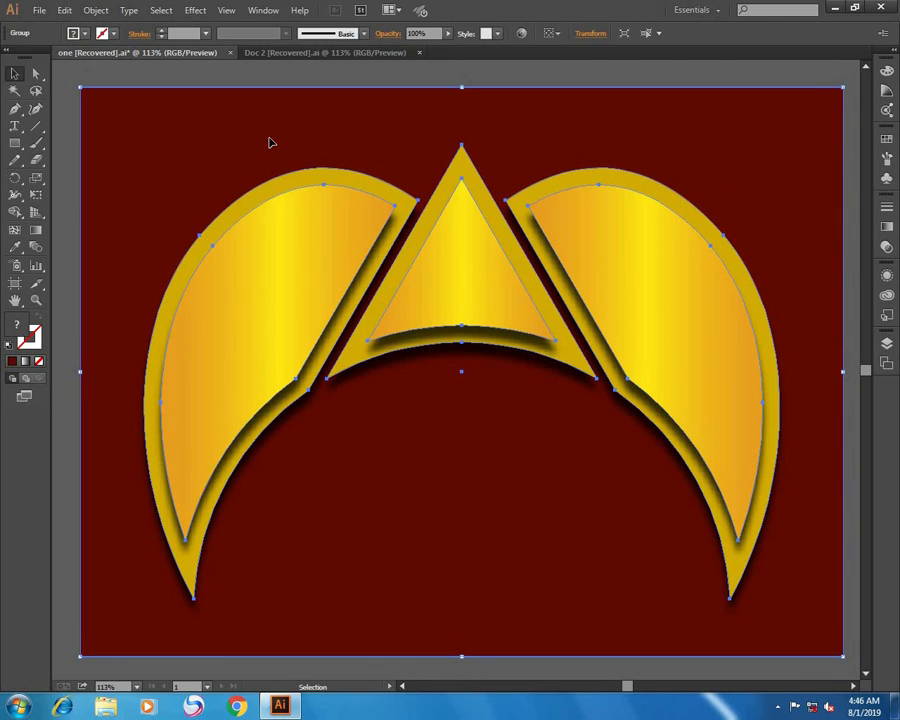
left_click(651, 70)
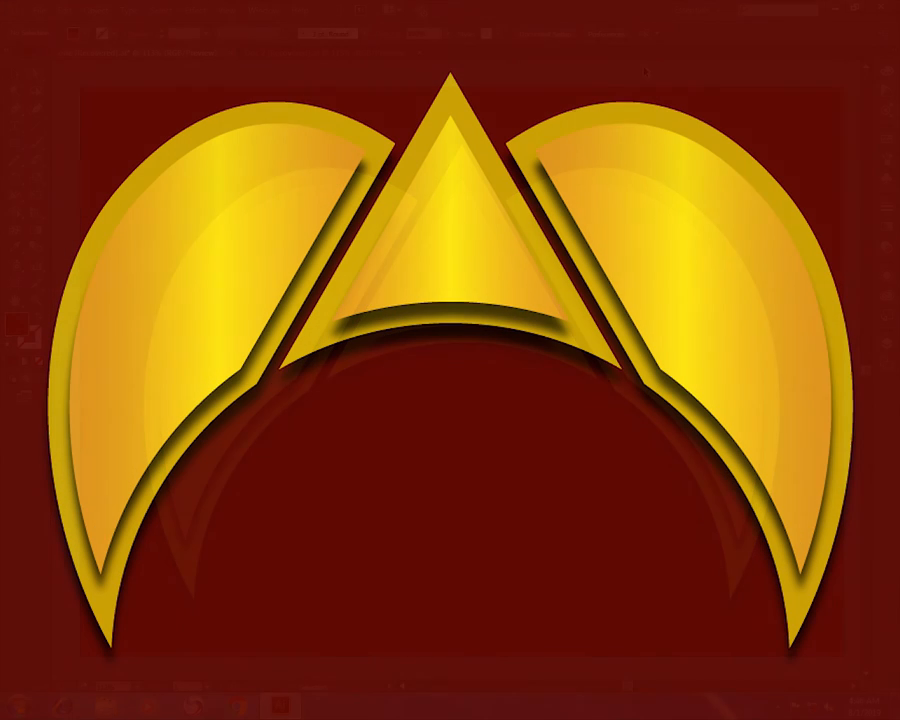